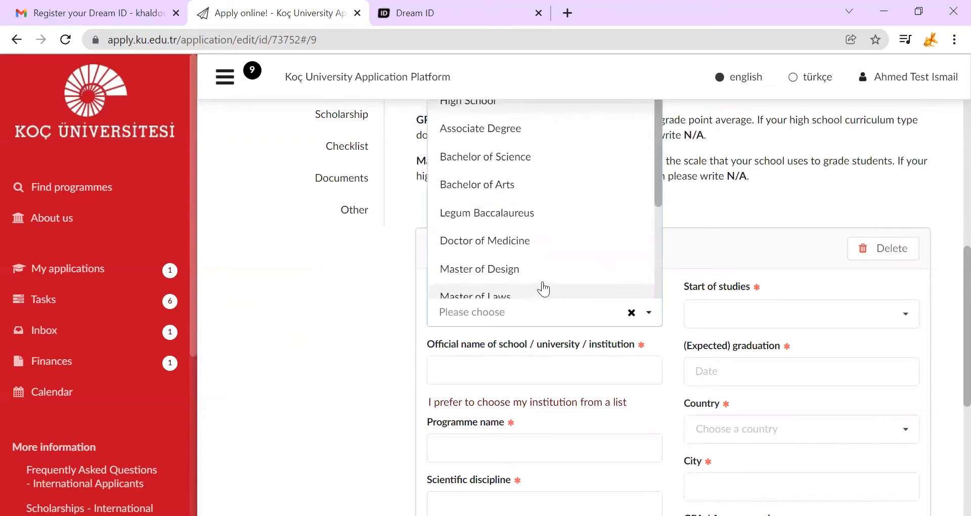
Step: Set the level of education to High School and enter American College as the official institution name
{"action": "left_click", "coordinate": [489, 112]}
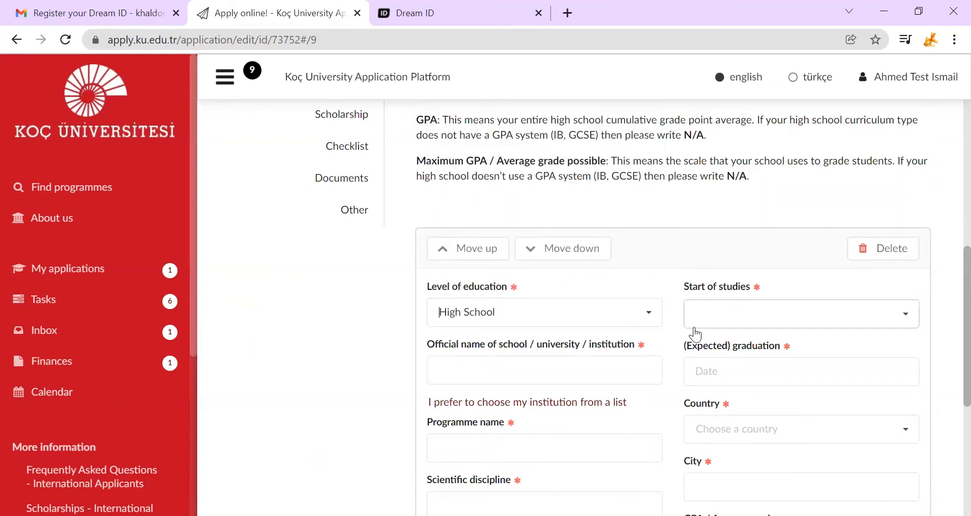
{"action": "left_click", "coordinate": [476, 378]}
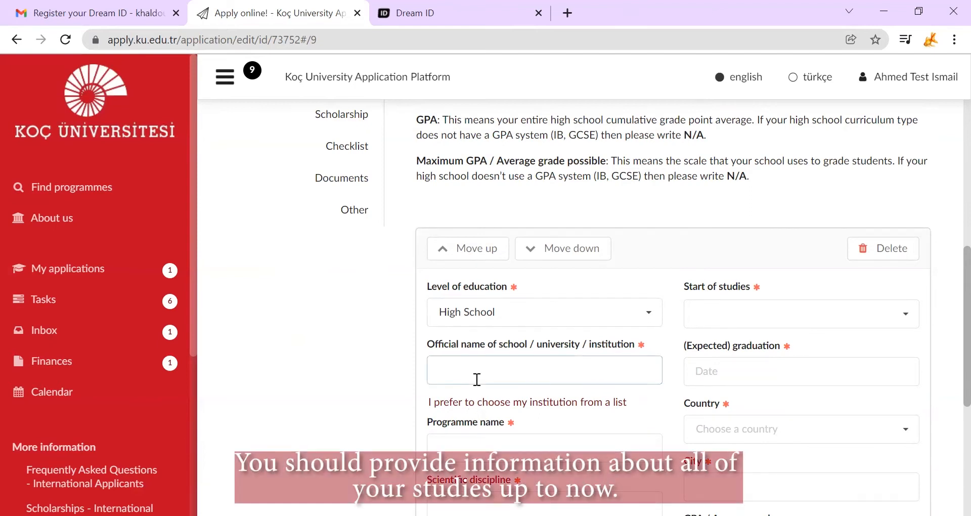
{"action": "type", "text": "American College"}
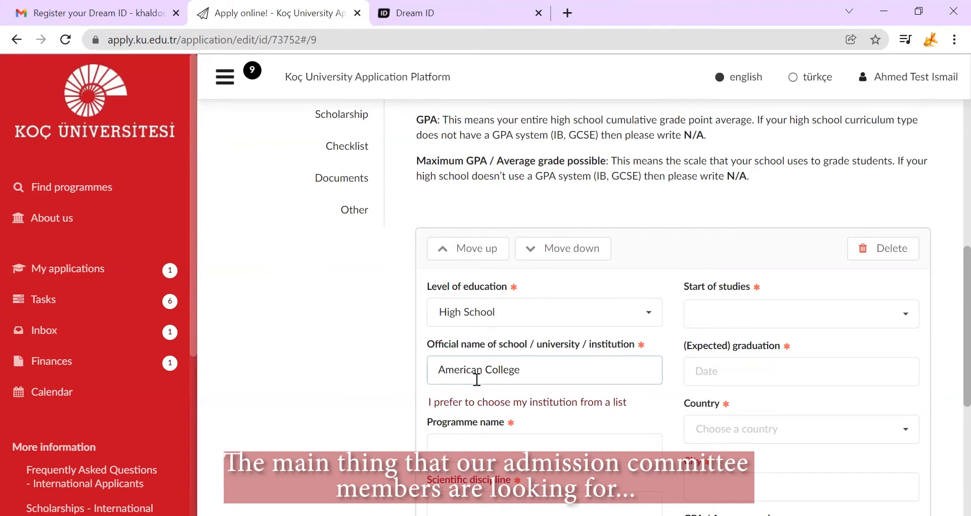
Step: Enter IB diploma as the programme name and N/A as the scientific discipline in the high school block
{"action": "left_click", "coordinate": [504, 446]}
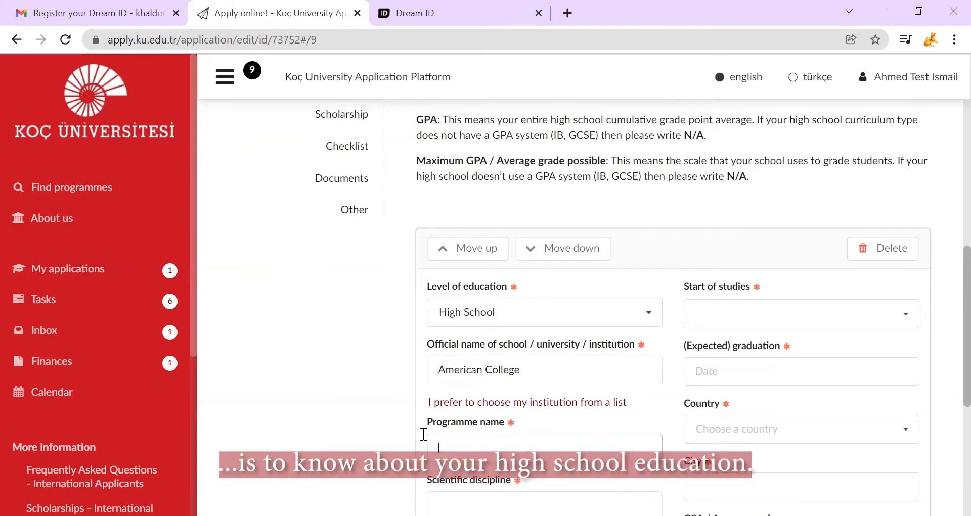
{"action": "scroll", "coordinate": [320, 412], "scroll_direction": "down", "scroll_amount": 2}
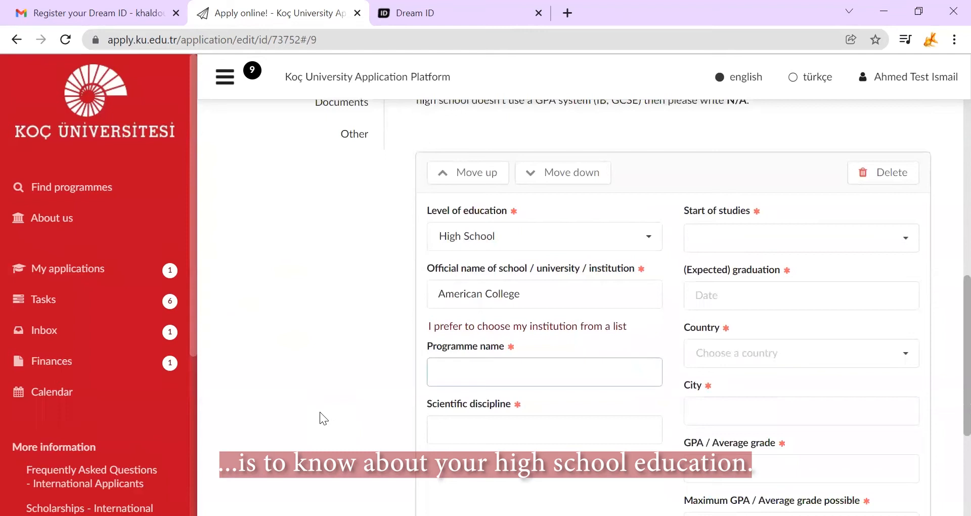
{"action": "type", "text": "IB"}
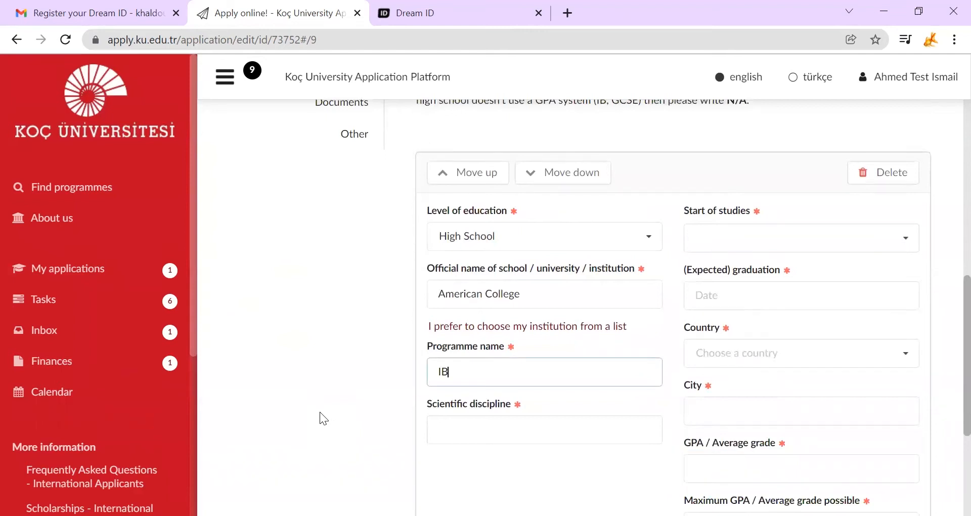
{"action": "type", "text": " diploma"}
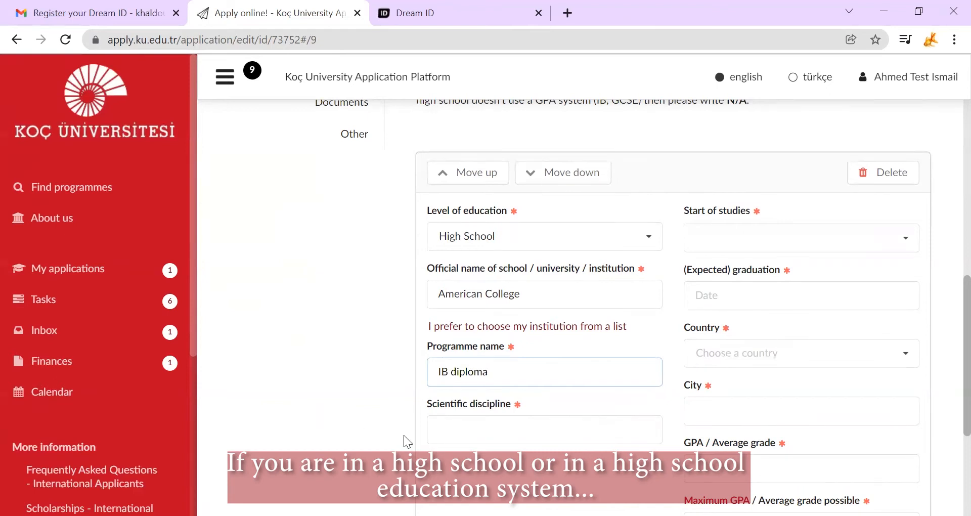
{"action": "left_click", "coordinate": [481, 431]}
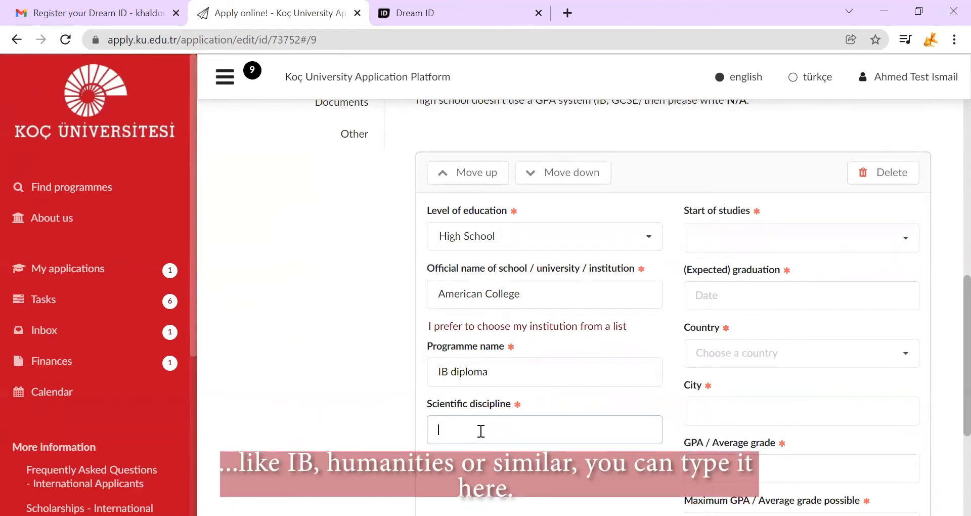
{"action": "type", "text": "N/A"}
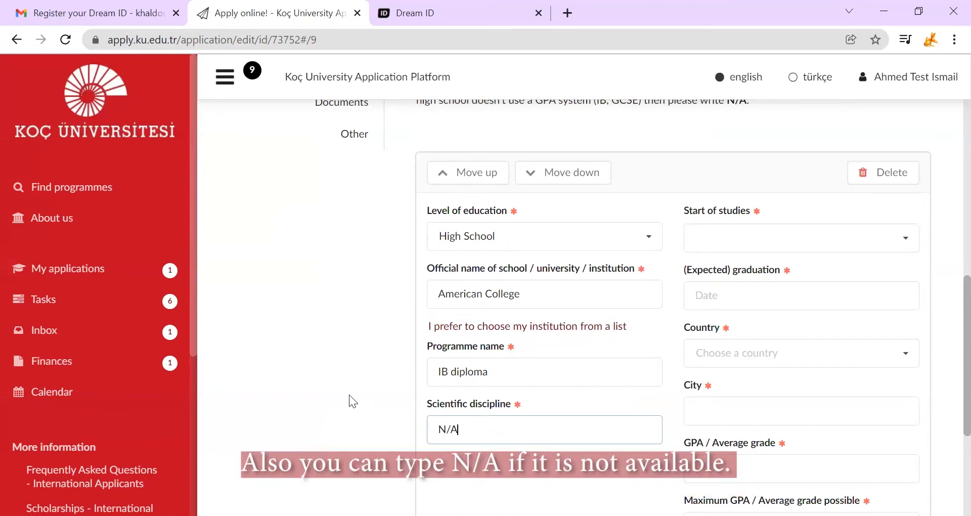
Step: Set the start of studies for the high school entry to 2021 September
{"action": "scroll", "coordinate": [350, 394], "scroll_direction": "up", "scroll_amount": 3}
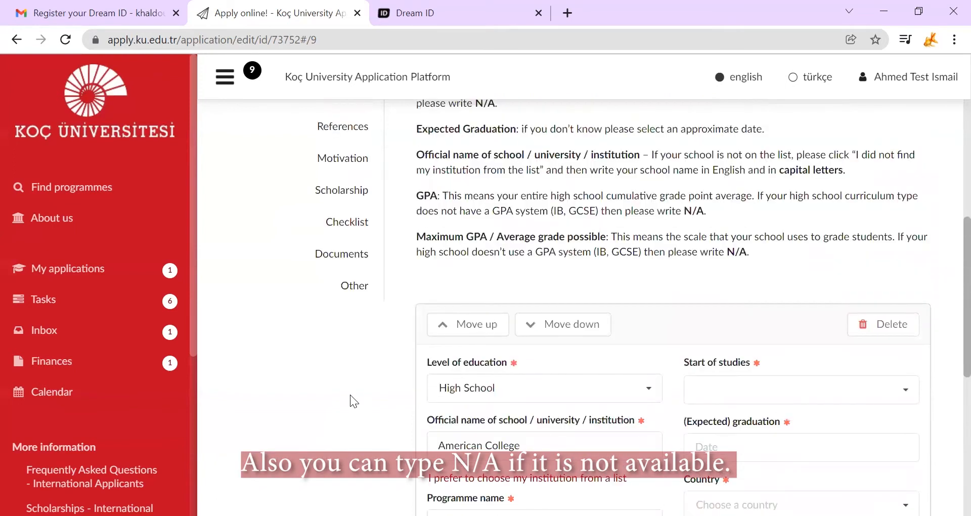
{"action": "scroll", "coordinate": [349, 395], "scroll_direction": "down", "scroll_amount": 5}
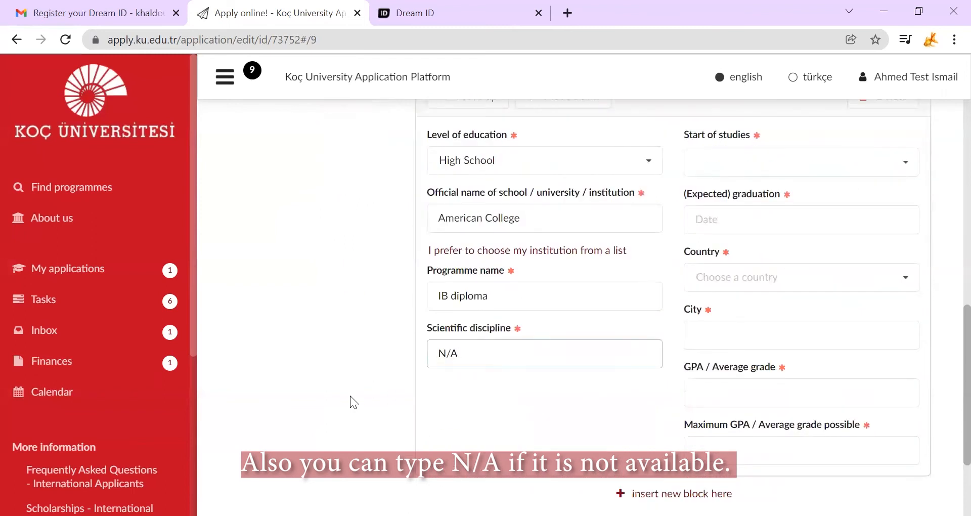
{"action": "scroll", "coordinate": [350, 395], "scroll_direction": "up", "scroll_amount": 2}
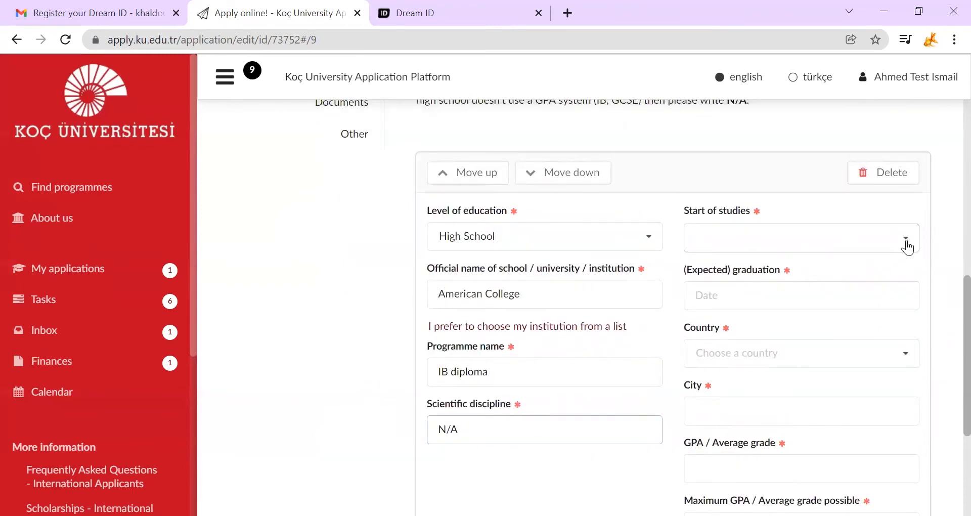
{"action": "left_click", "coordinate": [907, 247]}
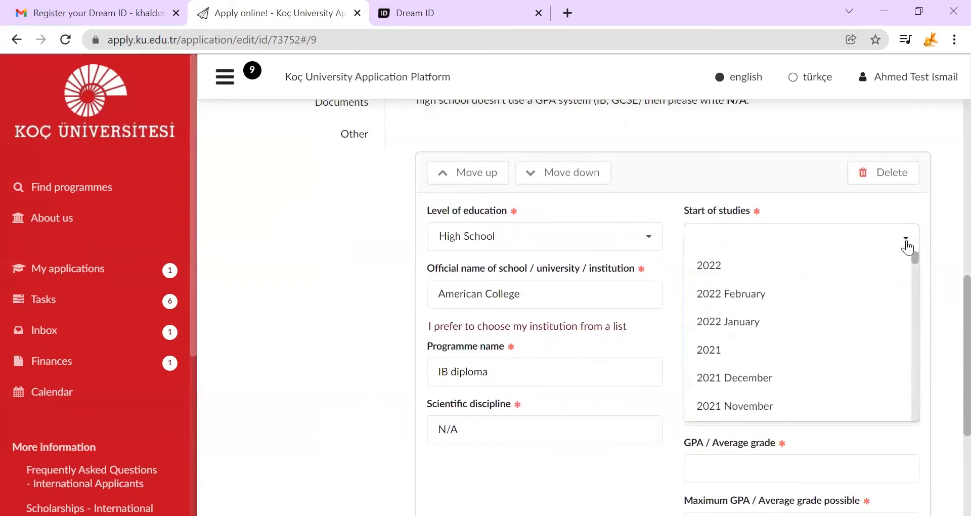
{"action": "scroll", "coordinate": [855, 331], "scroll_direction": "up", "scroll_amount": 1}
{"action": "scroll", "coordinate": [856, 331], "scroll_direction": "down", "scroll_amount": 1}
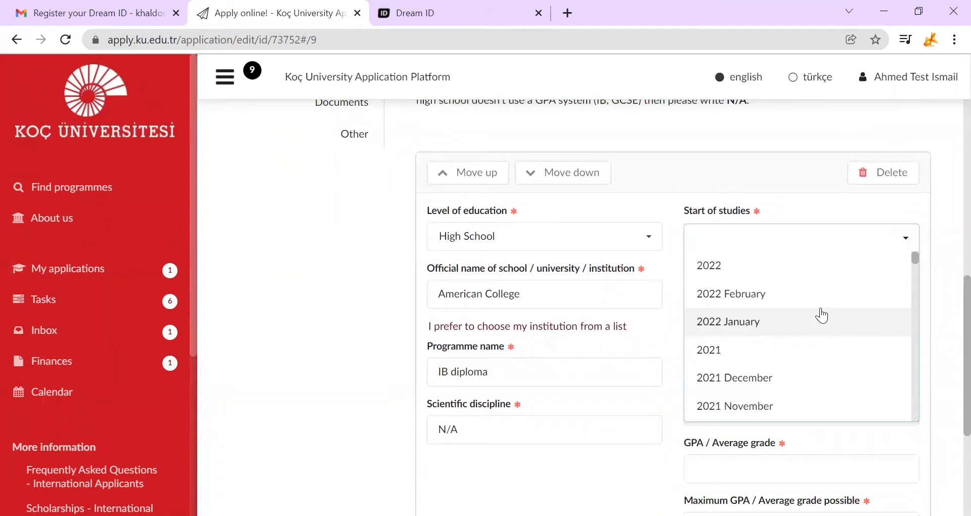
{"action": "scroll", "coordinate": [822, 316], "scroll_direction": "down", "scroll_amount": 3}
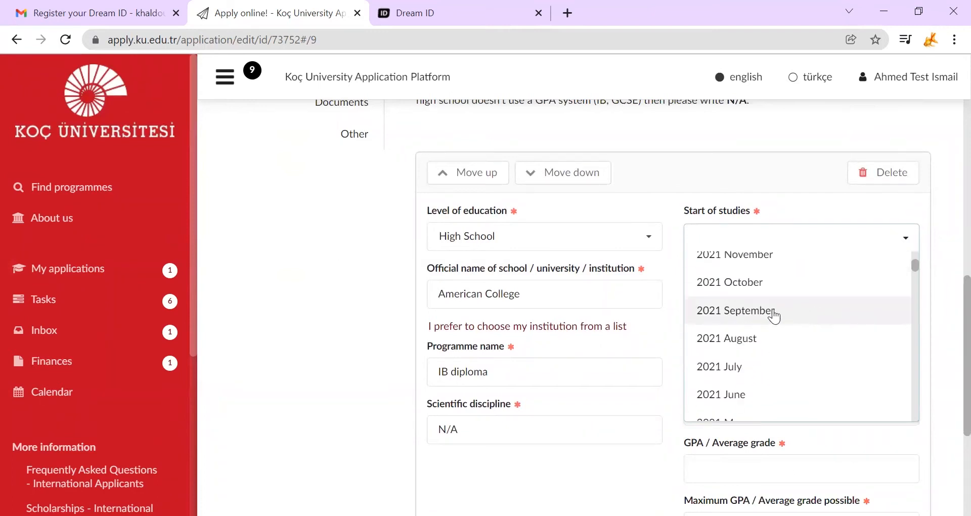
{"action": "left_click", "coordinate": [774, 312]}
Step: Set the expected graduation date of the high school entry to 30 May 2022
{"action": "left_click", "coordinate": [766, 296]}
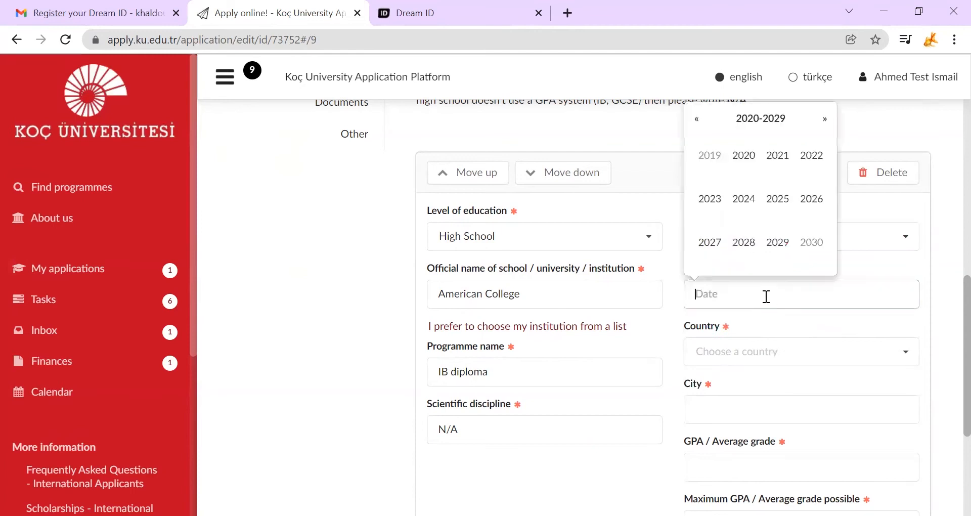
{"action": "left_click", "coordinate": [811, 156]}
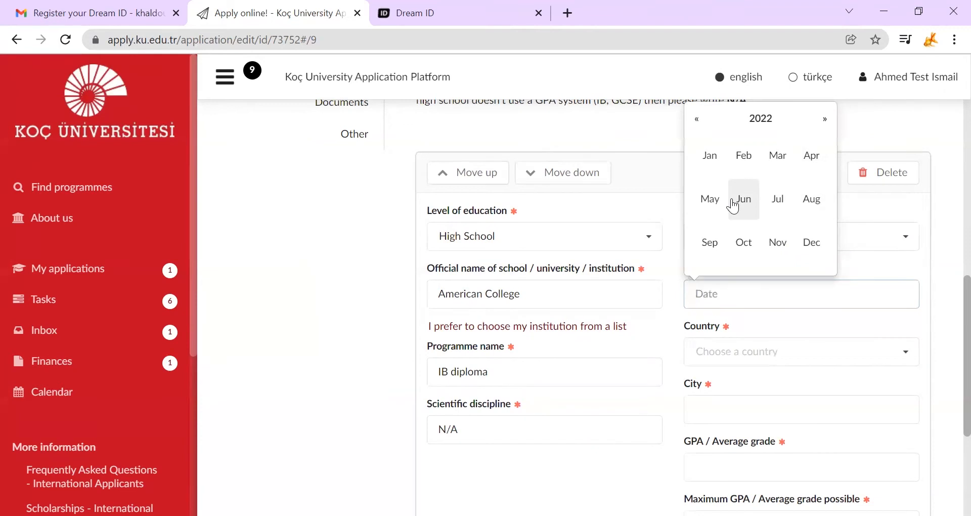
{"action": "left_click", "coordinate": [715, 203]}
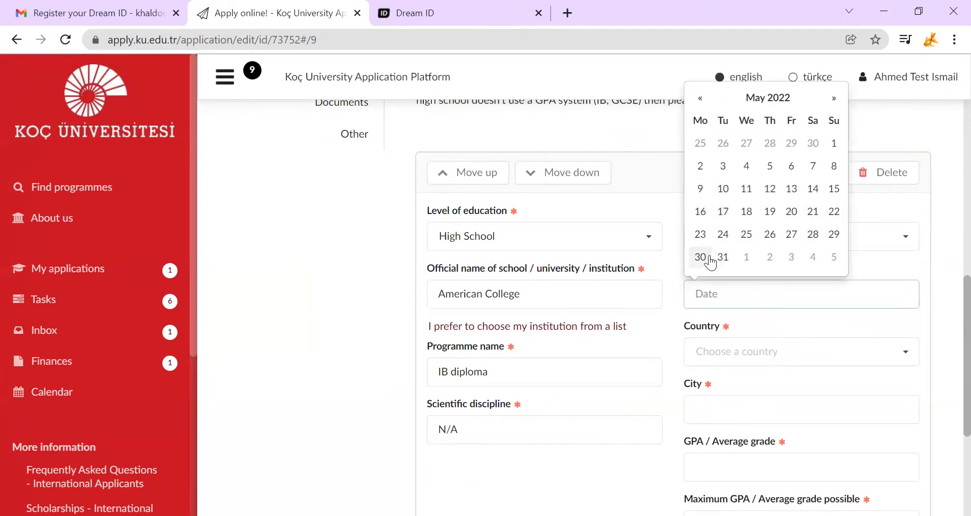
{"action": "left_click", "coordinate": [701, 257]}
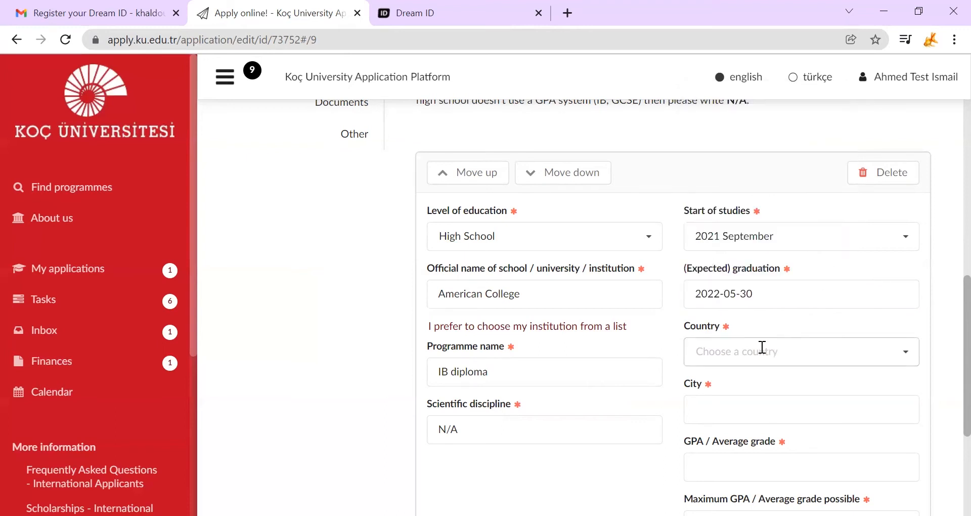
Step: Choose Turkey as the school's country and enter Istanbul as its city
{"action": "scroll", "coordinate": [774, 349], "scroll_direction": "down", "scroll_amount": 2}
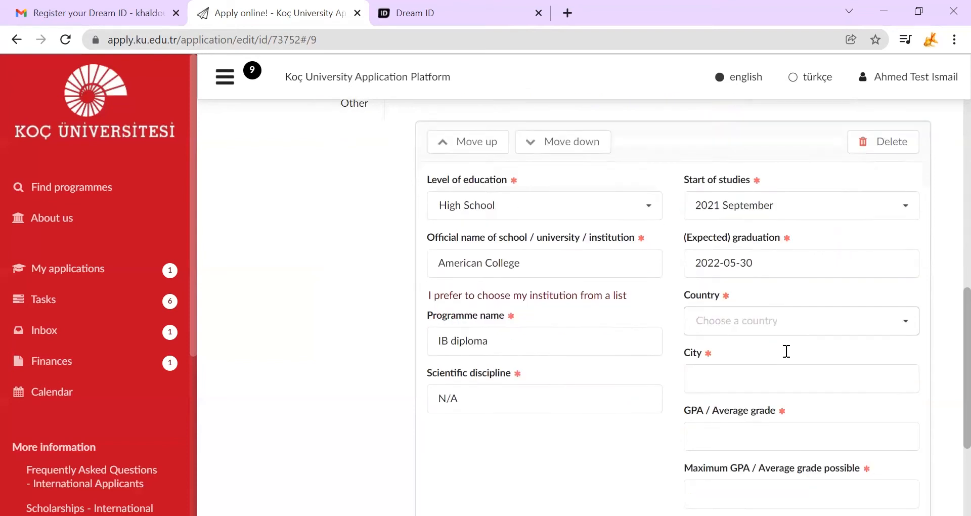
{"action": "left_click", "coordinate": [910, 282]}
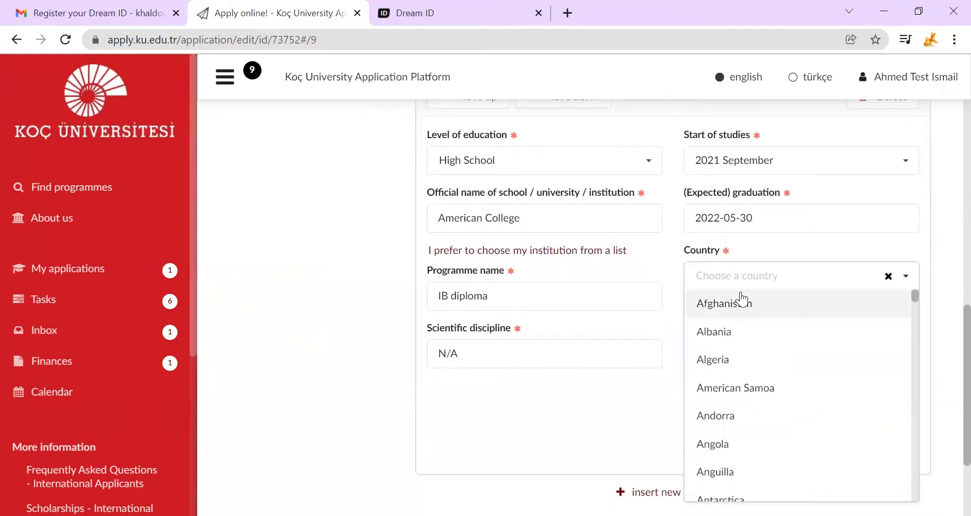
{"action": "type", "text": "tur"}
{"action": "left_click", "coordinate": [732, 329]}
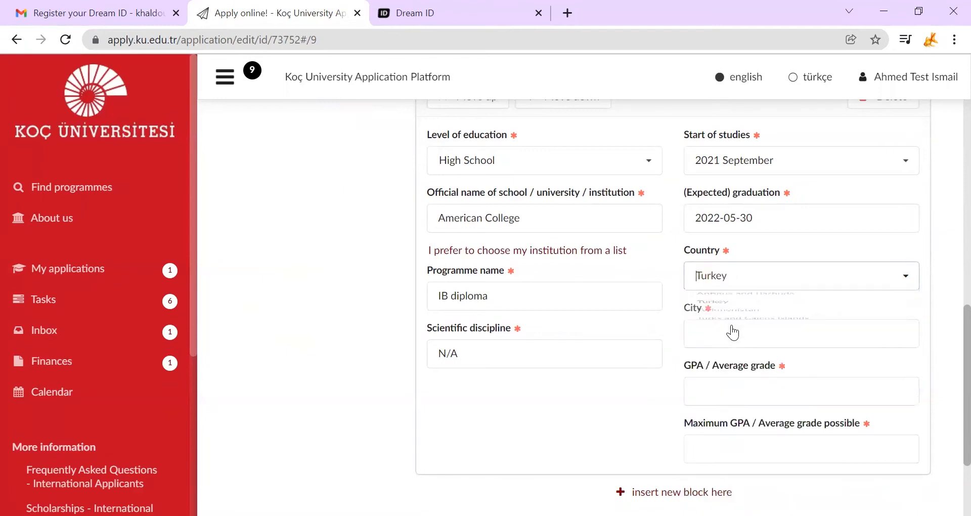
{"action": "type", "text": "Istanbul"}
Step: Enter 45 as the GPA / average grade and 45 as the maximum possible grade
{"action": "left_click", "coordinate": [750, 392]}
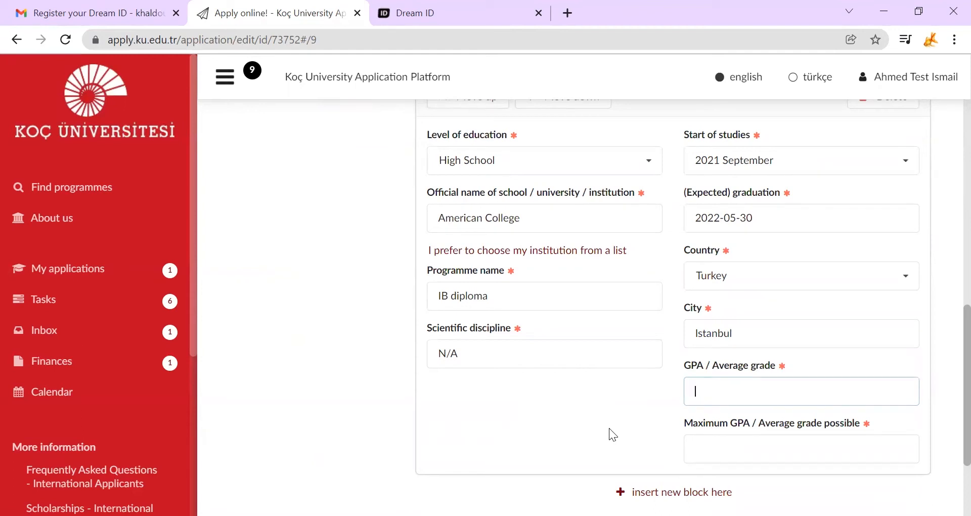
{"action": "type", "text": "45"}
{"action": "left_click", "coordinate": [729, 443]}
{"action": "type", "text": "45"}
Step: Insert a second education block below the high school entry, look through its fields, and delete the empty block
{"action": "scroll", "coordinate": [499, 412], "scroll_direction": "down", "scroll_amount": 3}
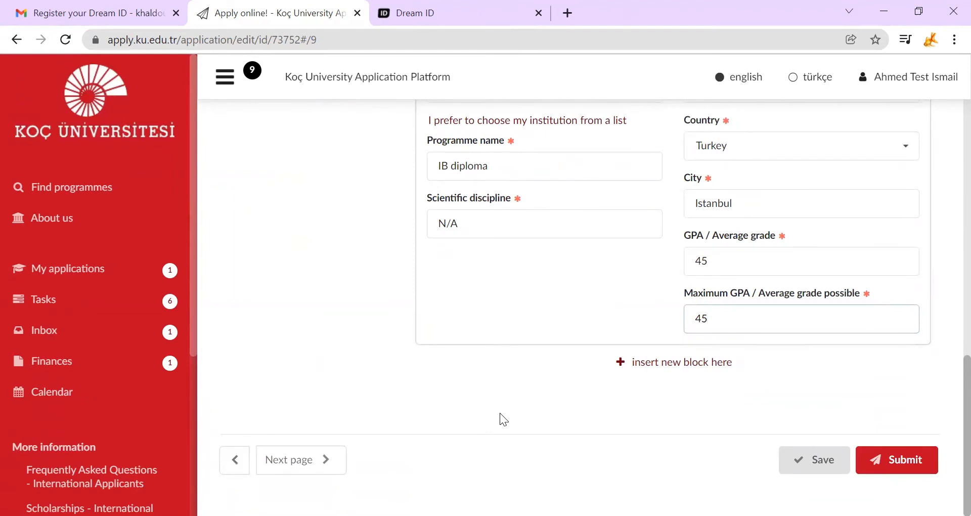
{"action": "scroll", "coordinate": [499, 413], "scroll_direction": "up", "scroll_amount": 2}
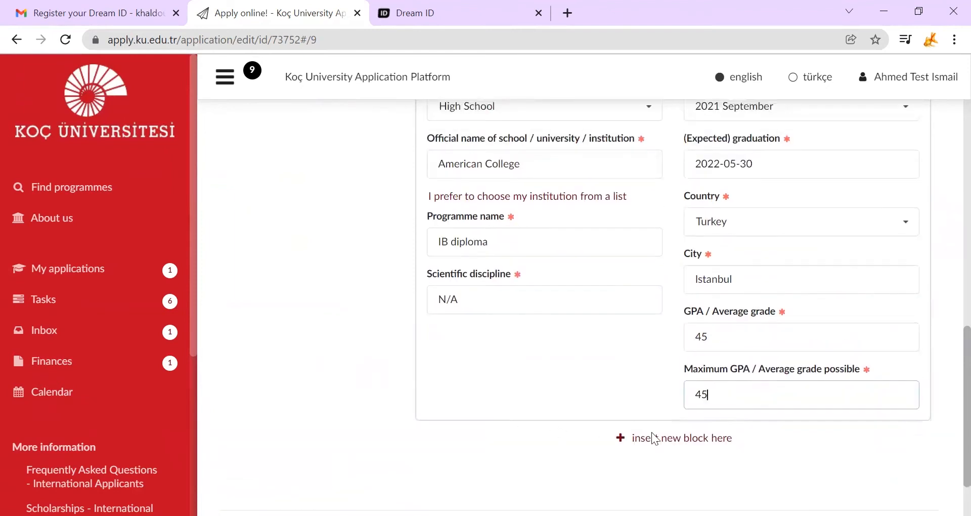
{"action": "left_click", "coordinate": [690, 441]}
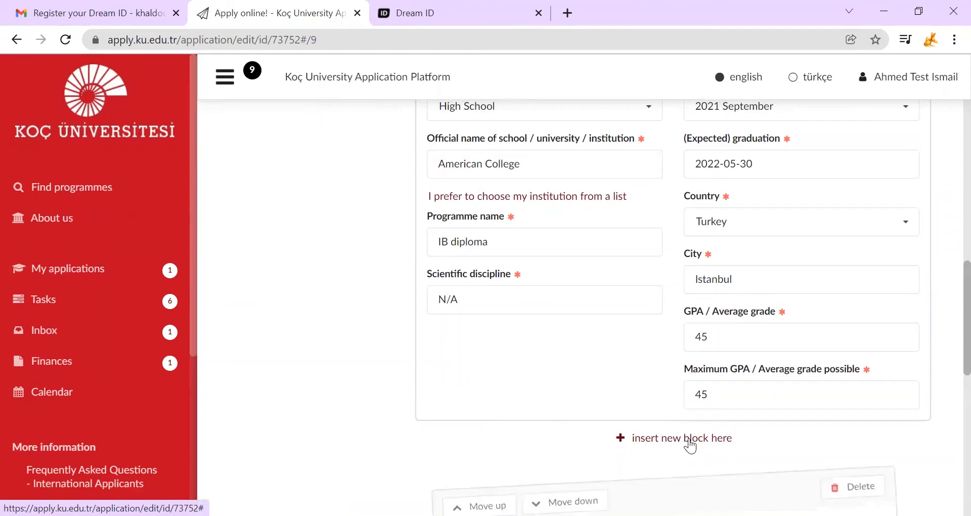
{"action": "scroll", "coordinate": [358, 370], "scroll_direction": "down", "scroll_amount": 5}
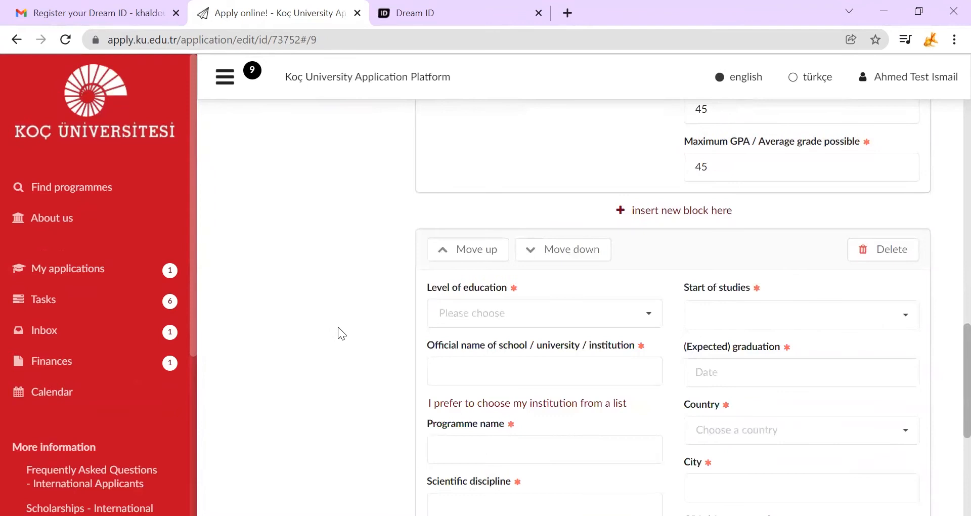
{"action": "scroll", "coordinate": [340, 328], "scroll_direction": "down", "scroll_amount": 1}
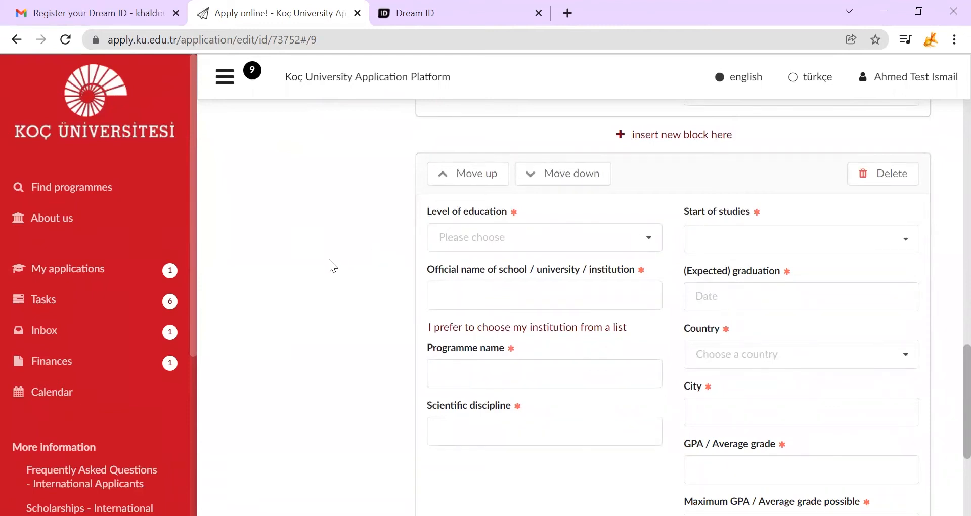
{"action": "scroll", "coordinate": [334, 267], "scroll_direction": "down", "scroll_amount": 3}
{"action": "scroll", "coordinate": [329, 261], "scroll_direction": "up", "scroll_amount": 4}
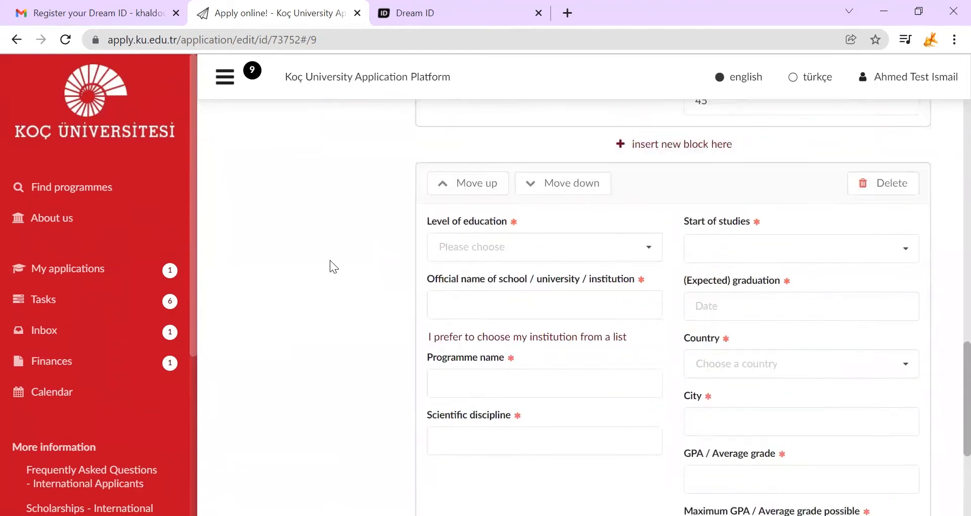
{"action": "left_click", "coordinate": [868, 248]}
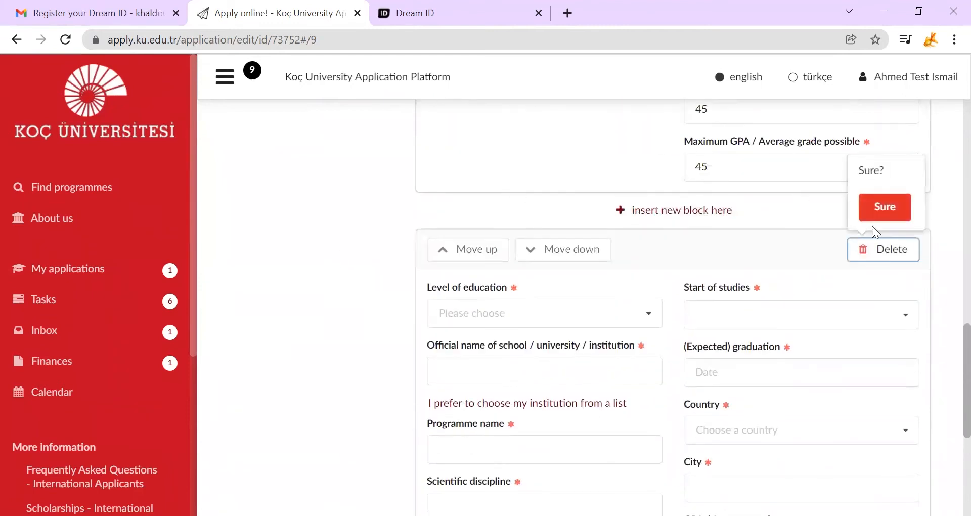
{"action": "left_click", "coordinate": [881, 208]}
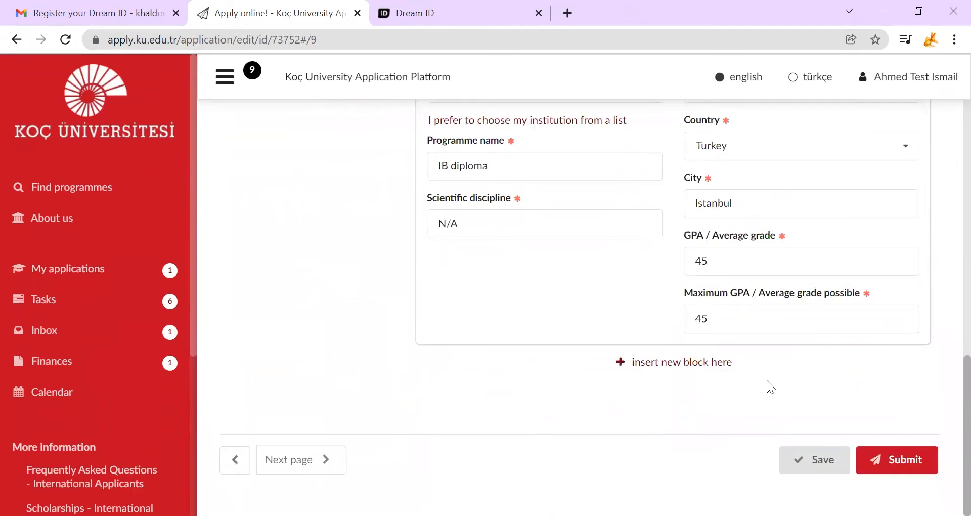
Step: Save the application and proceed from the Education page to the Scores page
{"action": "left_click", "coordinate": [814, 462]}
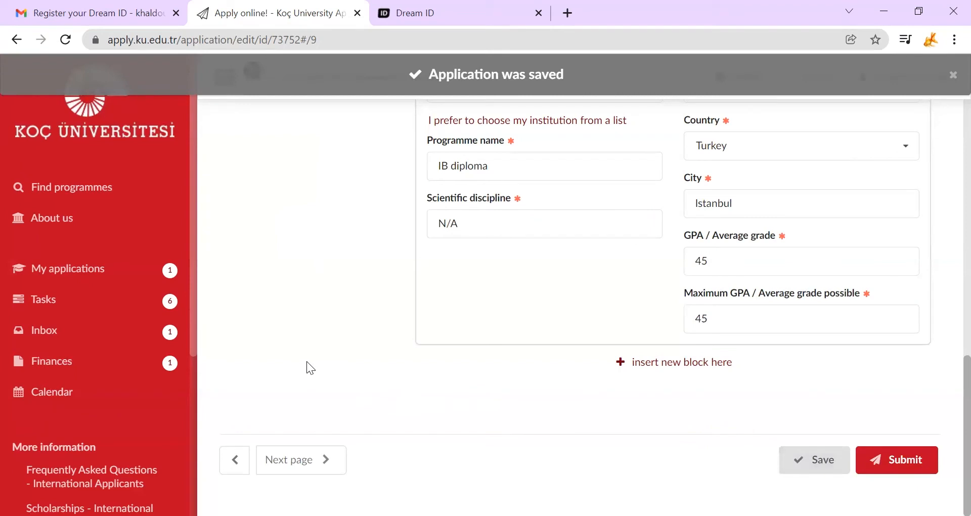
{"action": "left_click", "coordinate": [304, 459]}
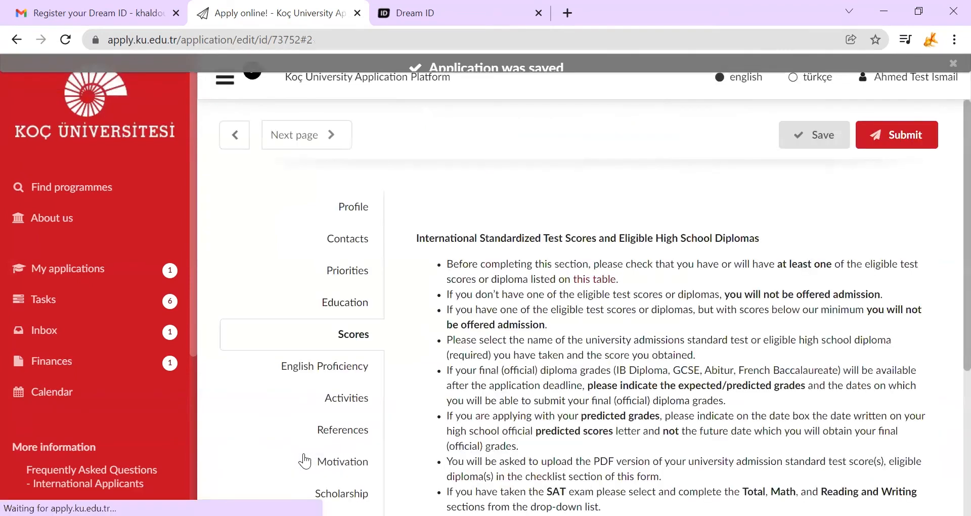
Step: Add a SAT I (New) - Total score entry, using the search term "sat" to find it among the available tests
{"action": "scroll", "coordinate": [418, 285], "scroll_direction": "down", "scroll_amount": 3}
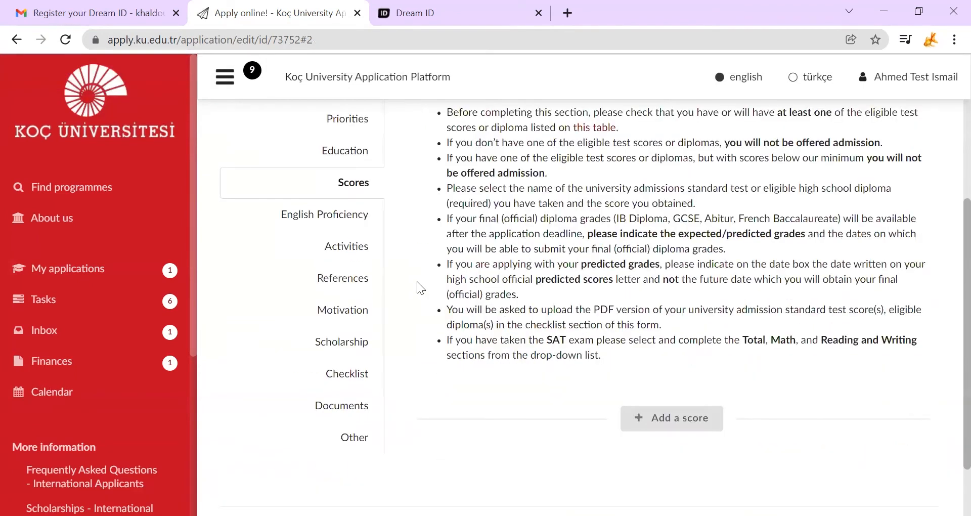
{"action": "left_click", "coordinate": [654, 420]}
{"action": "scroll", "coordinate": [511, 338], "scroll_direction": "down", "scroll_amount": 3}
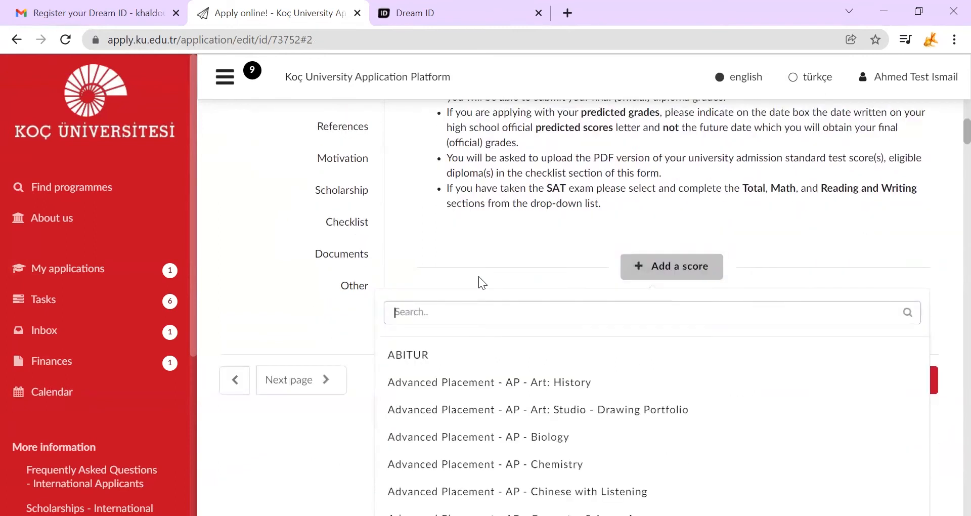
{"action": "type", "text": "sat"}
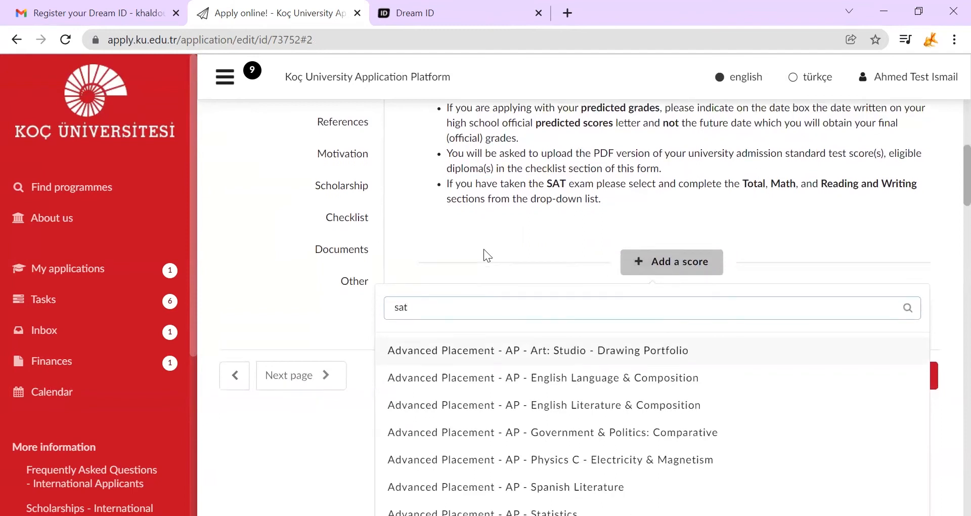
{"action": "scroll", "coordinate": [483, 248], "scroll_direction": "down", "scroll_amount": 5}
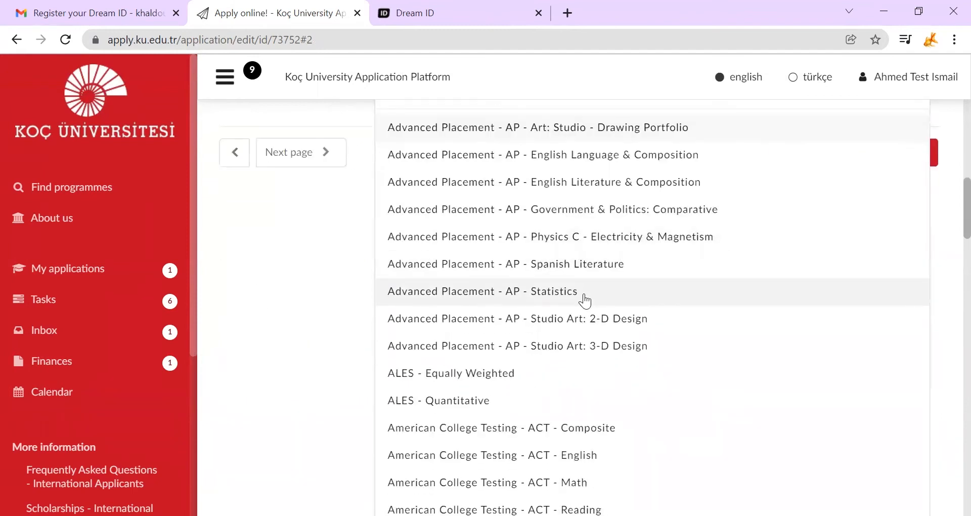
{"action": "scroll", "coordinate": [583, 297], "scroll_direction": "down", "scroll_amount": 2}
{"action": "scroll", "coordinate": [585, 301], "scroll_direction": "down", "scroll_amount": 5}
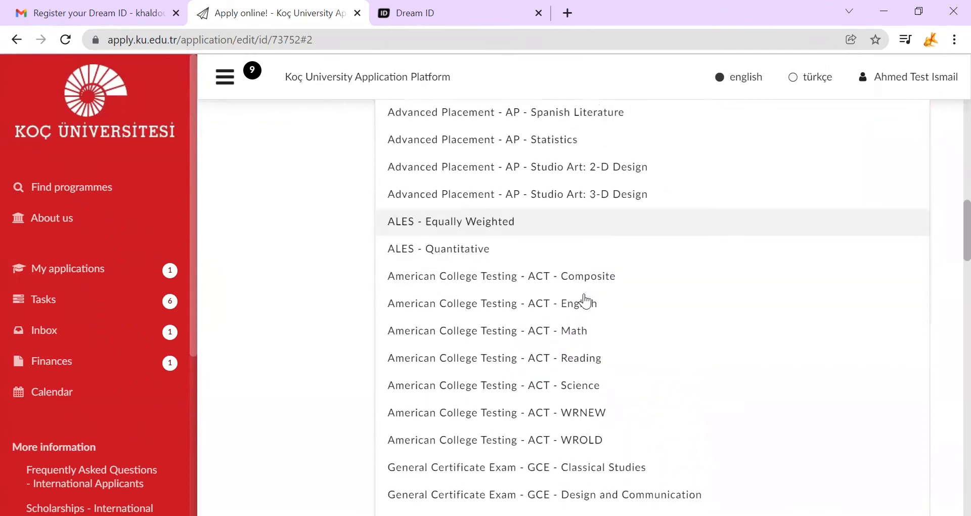
{"action": "scroll", "coordinate": [641, 287], "scroll_direction": "down", "scroll_amount": 6}
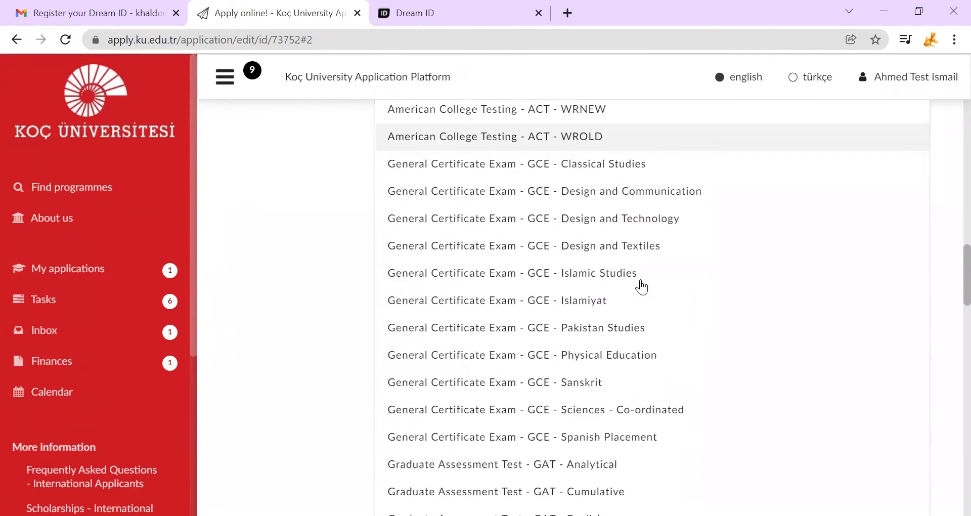
{"action": "scroll", "coordinate": [641, 287], "scroll_direction": "up", "scroll_amount": 7}
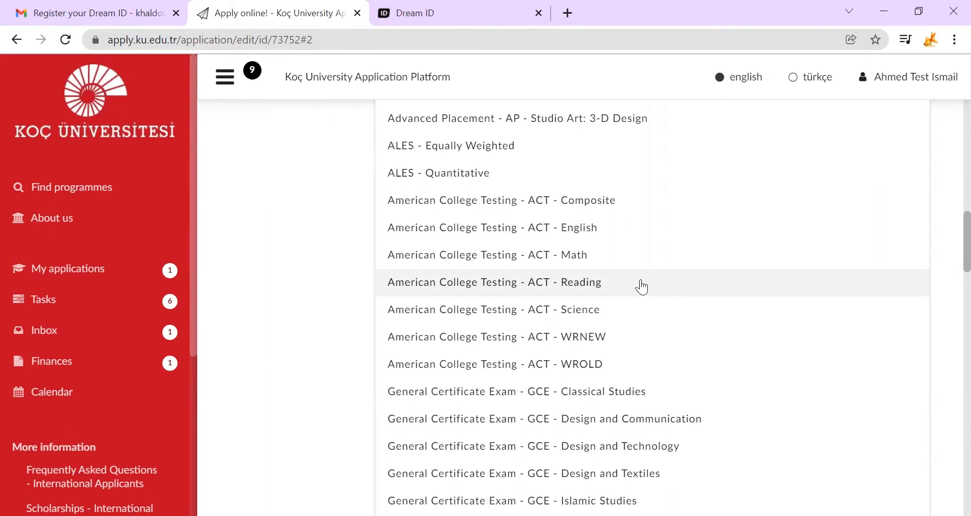
{"action": "scroll", "coordinate": [641, 287], "scroll_direction": "up", "scroll_amount": 4}
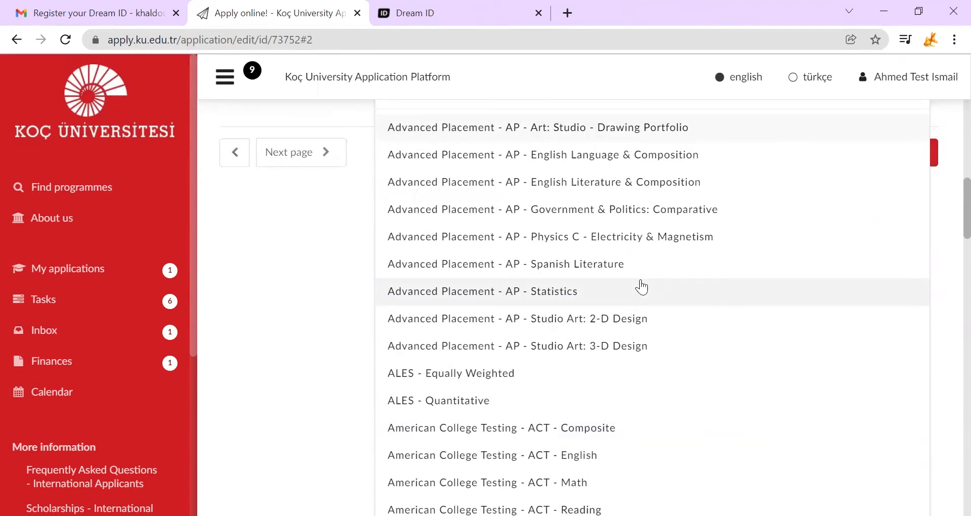
{"action": "scroll", "coordinate": [641, 287], "scroll_direction": "up", "scroll_amount": 1}
{"action": "scroll", "coordinate": [641, 287], "scroll_direction": "down", "scroll_amount": 12}
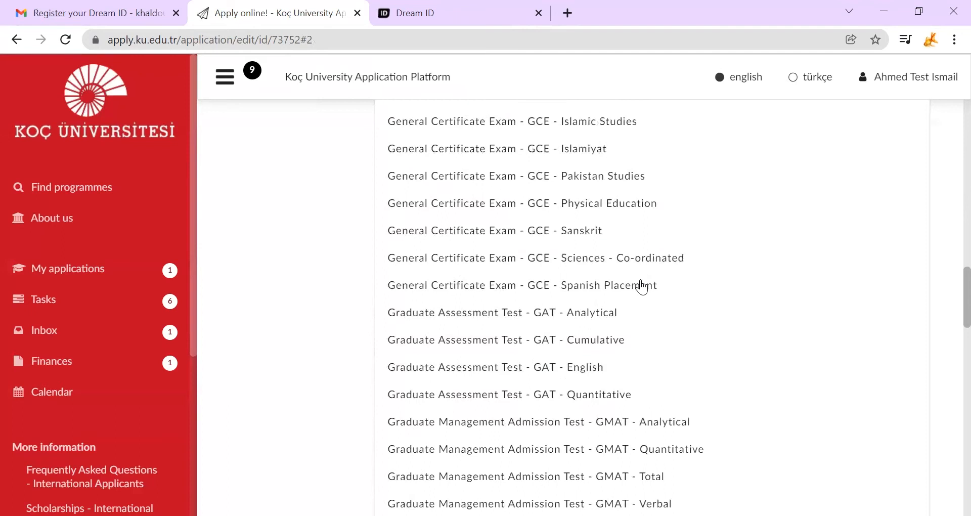
{"action": "scroll", "coordinate": [641, 287], "scroll_direction": "down", "scroll_amount": 20}
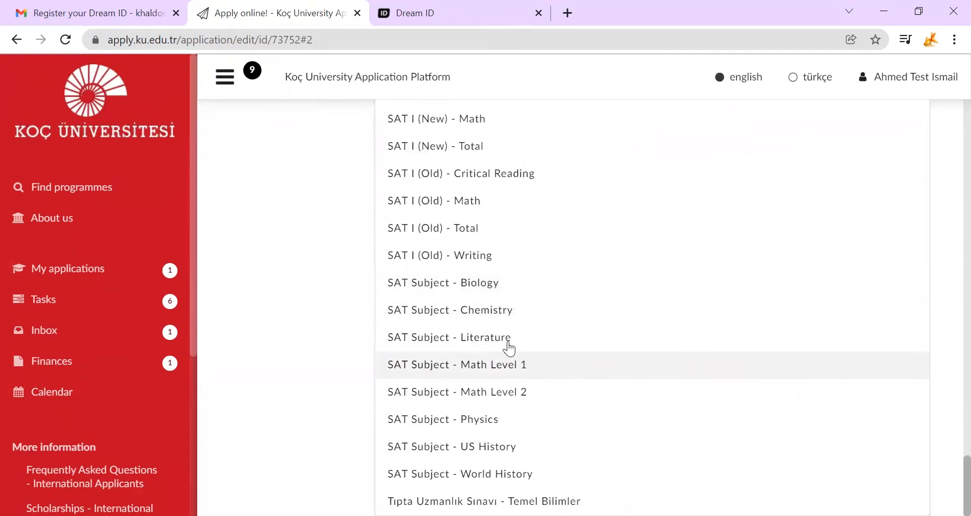
{"action": "left_click", "coordinate": [452, 156]}
Step: Enter 1470 points and the date 2021-12-30 for the SAT I (New) - Total score
{"action": "left_click", "coordinate": [687, 287]}
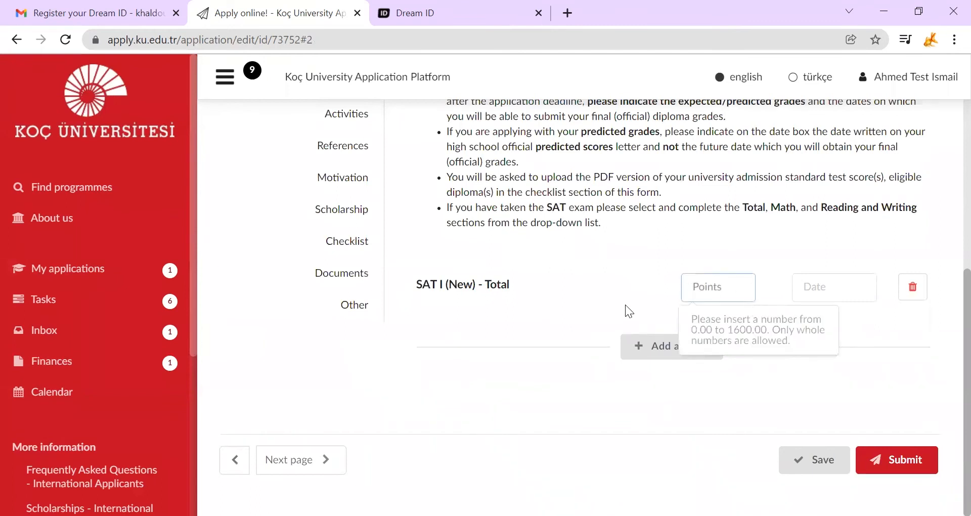
{"action": "type", "text": "1470"}
{"action": "left_click", "coordinate": [849, 286]}
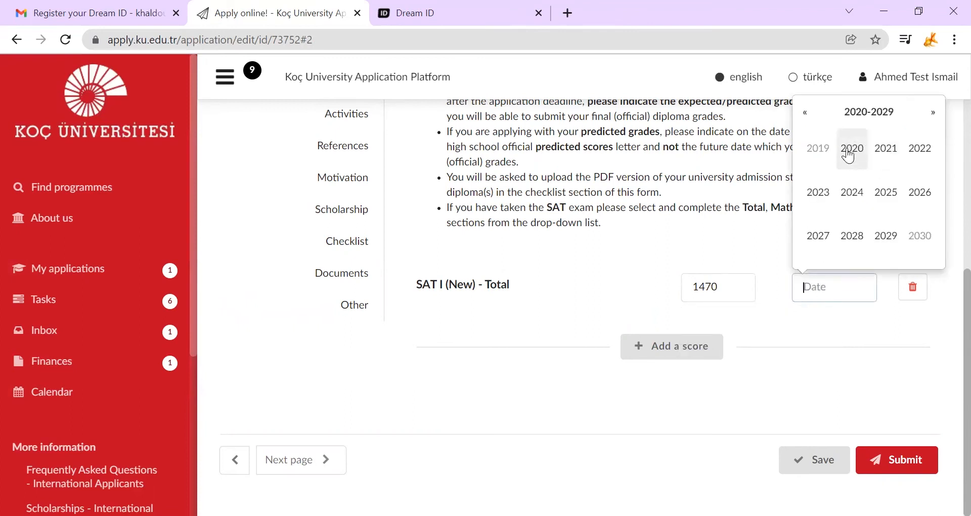
{"action": "left_click", "coordinate": [882, 160]}
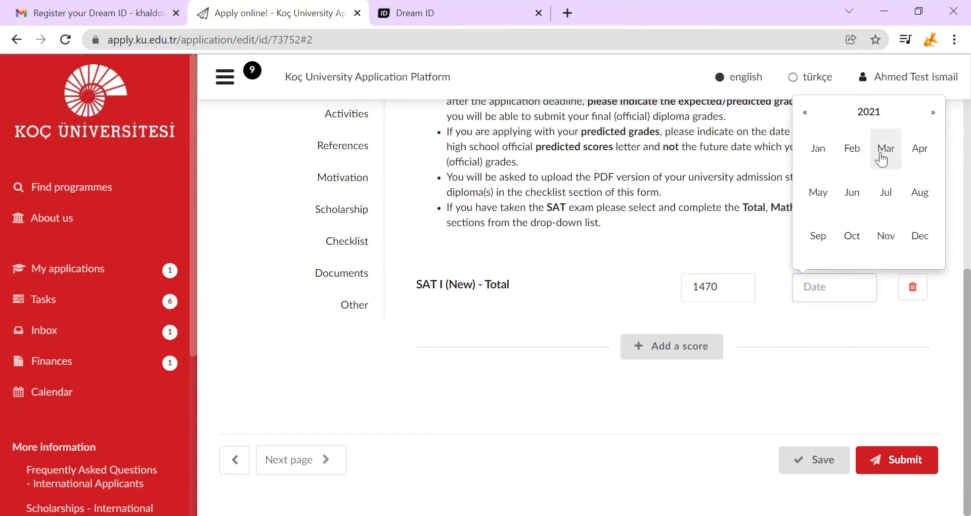
{"action": "left_click", "coordinate": [920, 240]}
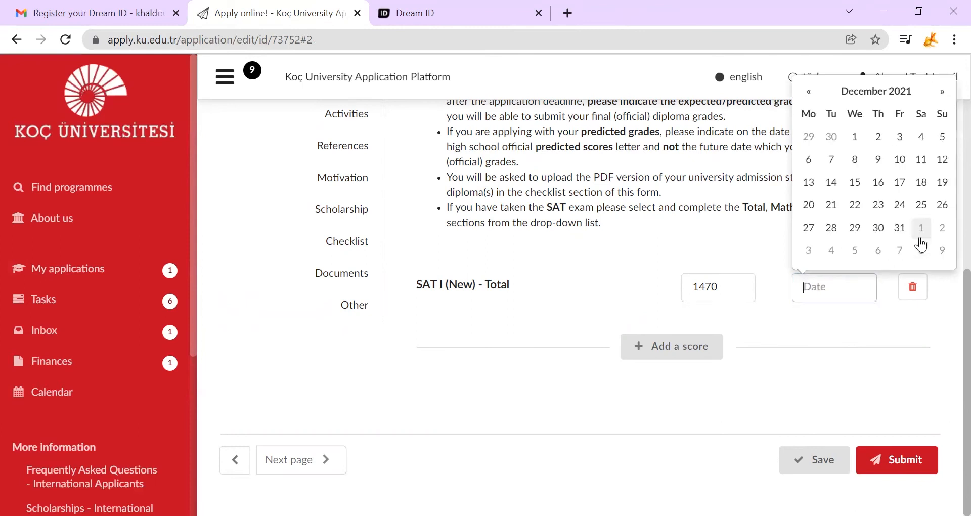
{"action": "left_click", "coordinate": [878, 227]}
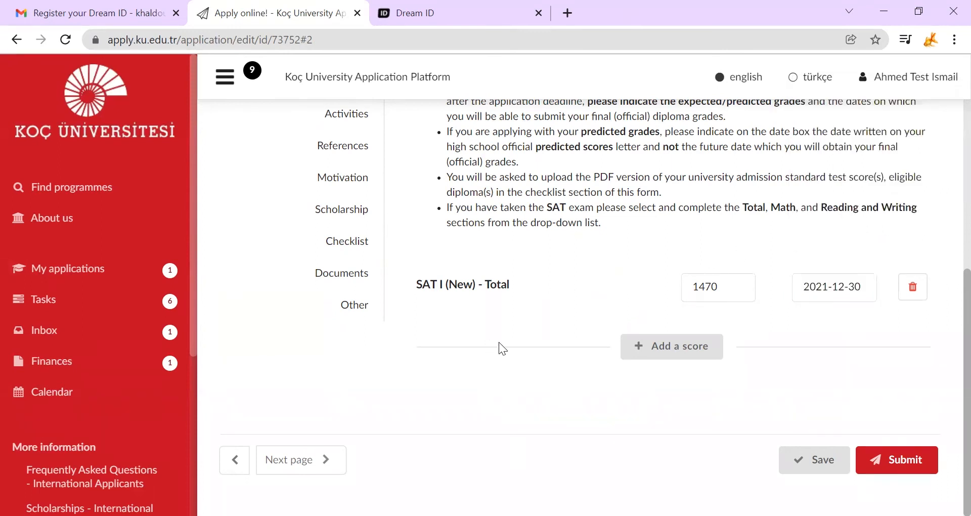
{"action": "left_click", "coordinate": [646, 347]}
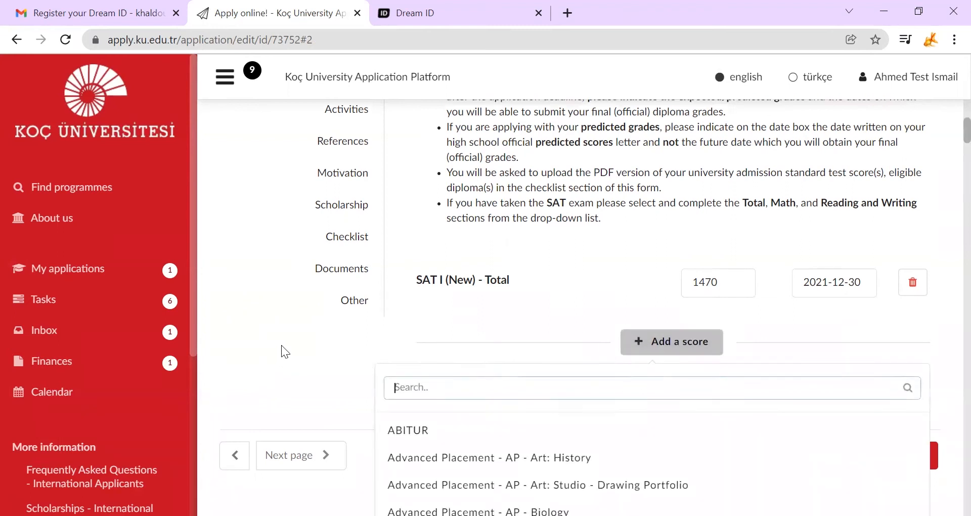
{"action": "left_click", "coordinate": [281, 343]}
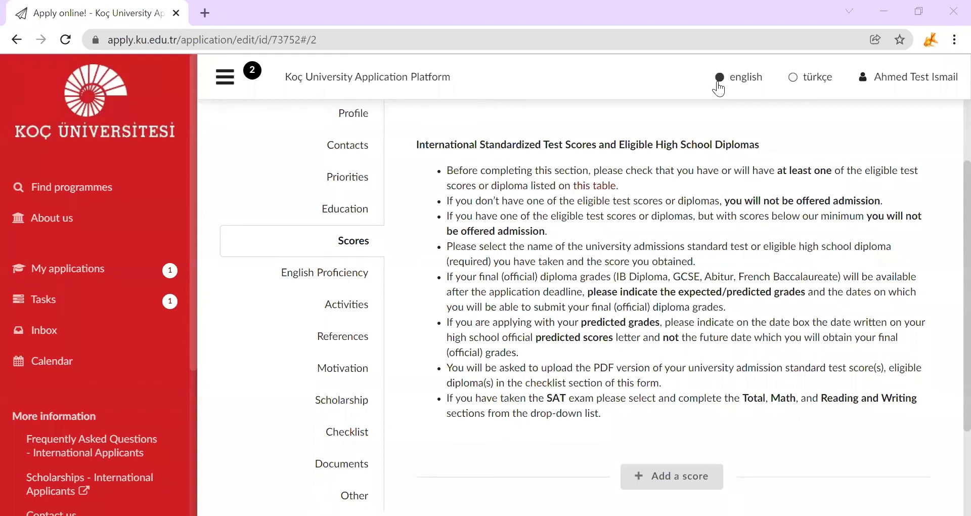
Step: Add a General Certificate Exam - GCE - Math score entry, using the search term "GCE" to find it
{"action": "scroll", "coordinate": [404, 306], "scroll_direction": "down", "scroll_amount": 1}
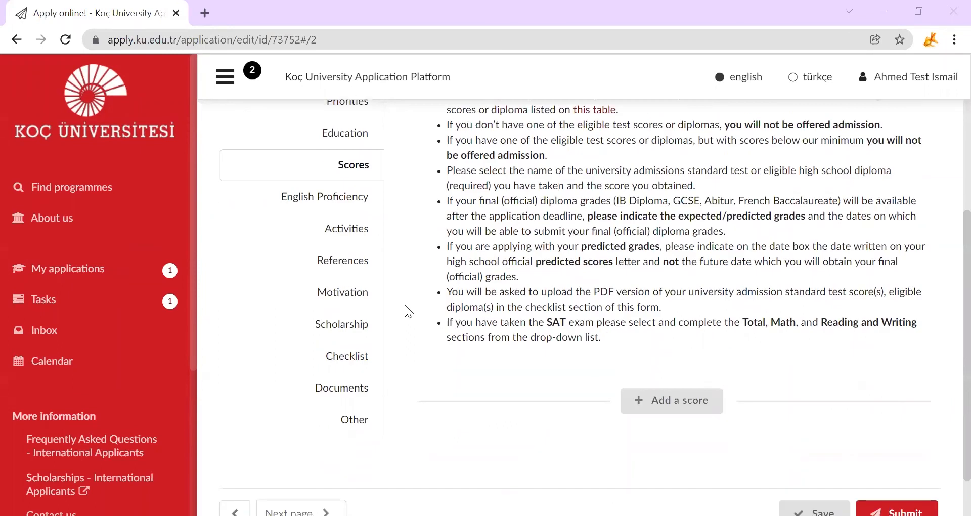
{"action": "left_click", "coordinate": [650, 403]}
{"action": "scroll", "coordinate": [464, 353], "scroll_direction": "down", "scroll_amount": 1}
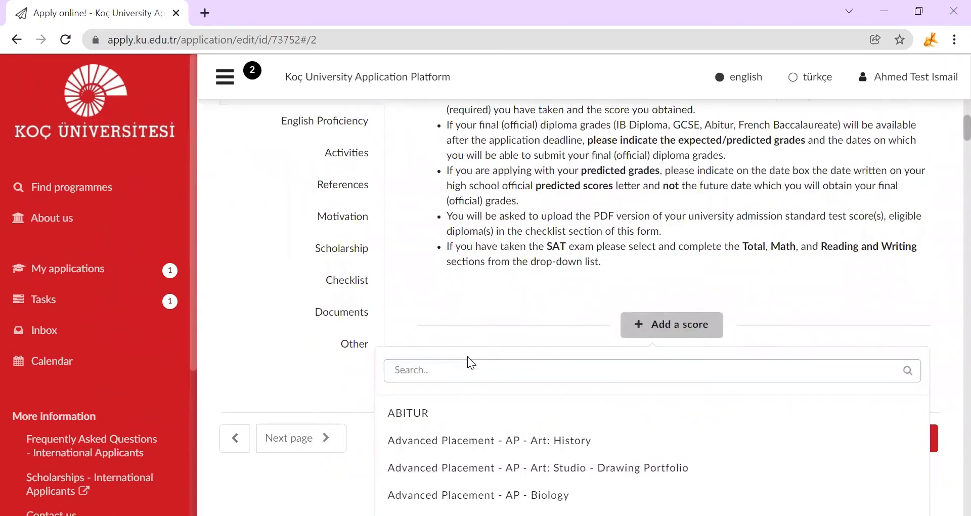
{"action": "type", "text": "GCE"}
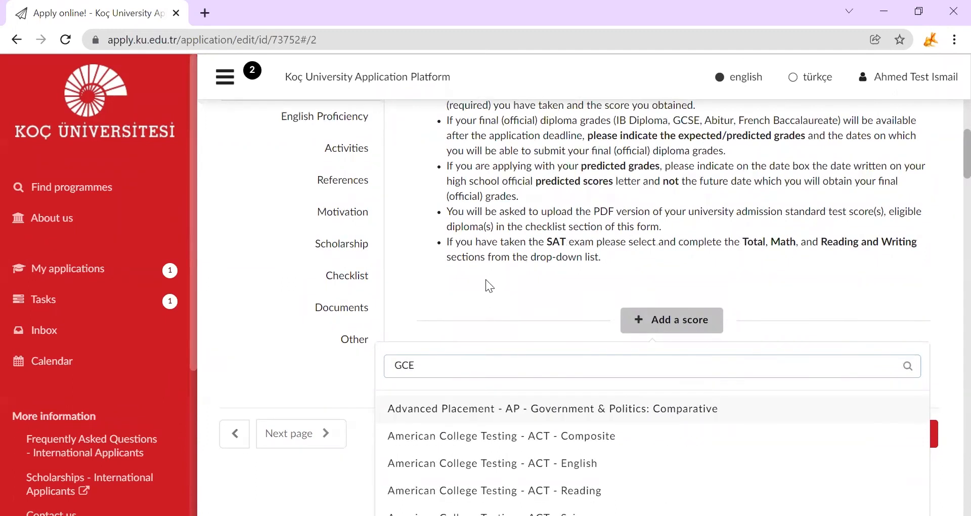
{"action": "scroll", "coordinate": [486, 283], "scroll_direction": "down", "scroll_amount": 7}
{"action": "scroll", "coordinate": [510, 317], "scroll_direction": "down", "scroll_amount": 6}
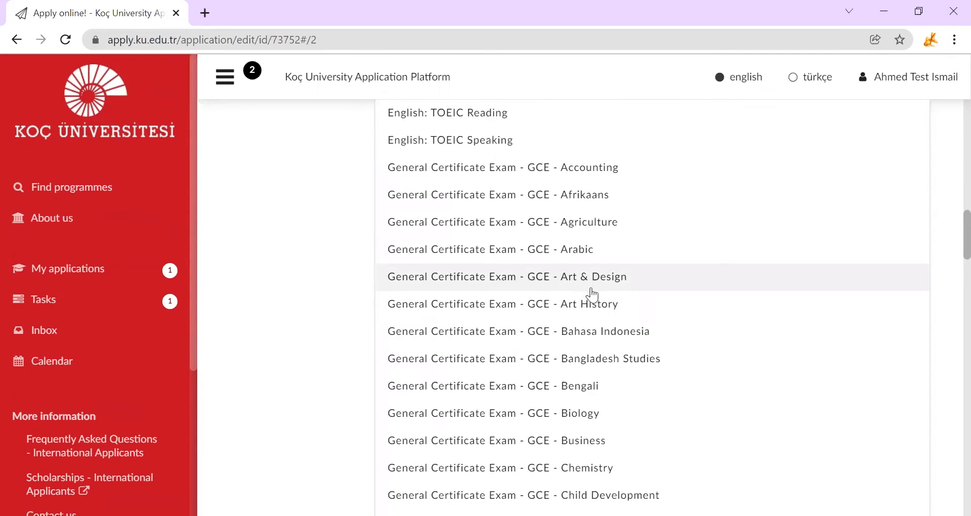
{"action": "scroll", "coordinate": [592, 362], "scroll_direction": "down", "scroll_amount": 5}
{"action": "scroll", "coordinate": [641, 344], "scroll_direction": "down", "scroll_amount": 6}
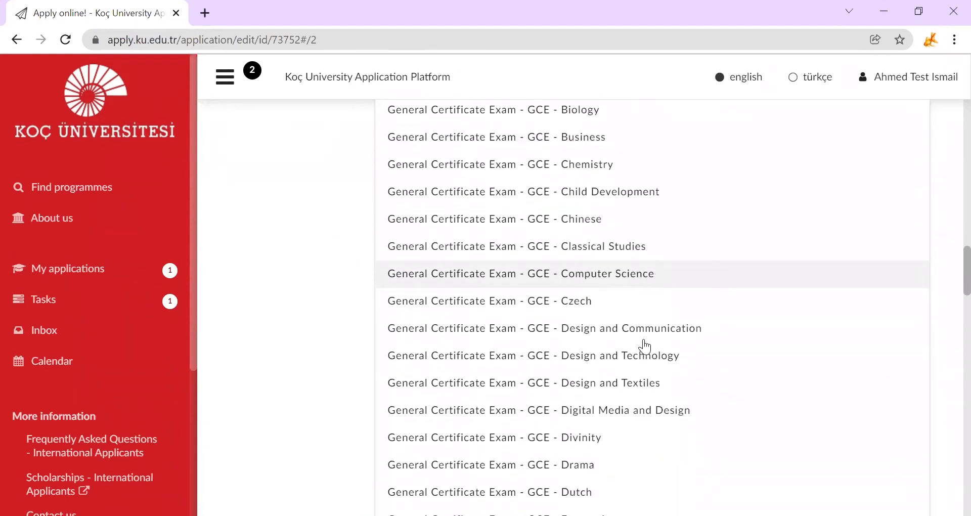
{"action": "scroll", "coordinate": [645, 347], "scroll_direction": "down", "scroll_amount": 12}
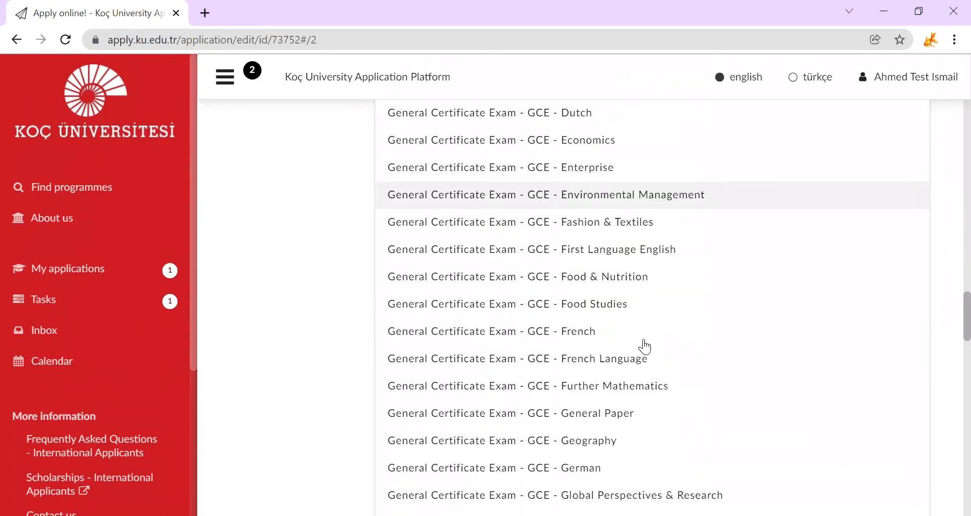
{"action": "scroll", "coordinate": [645, 346], "scroll_direction": "down", "scroll_amount": 3}
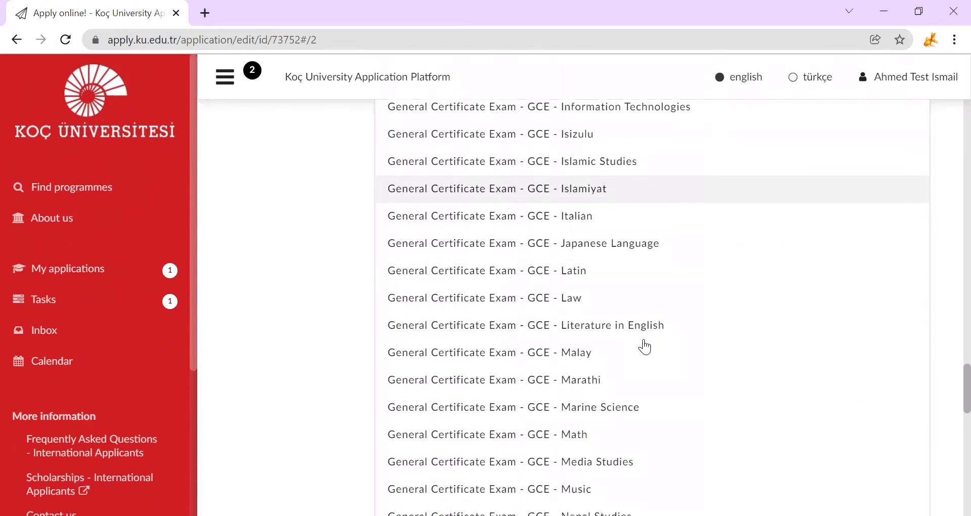
{"action": "left_click", "coordinate": [582, 443]}
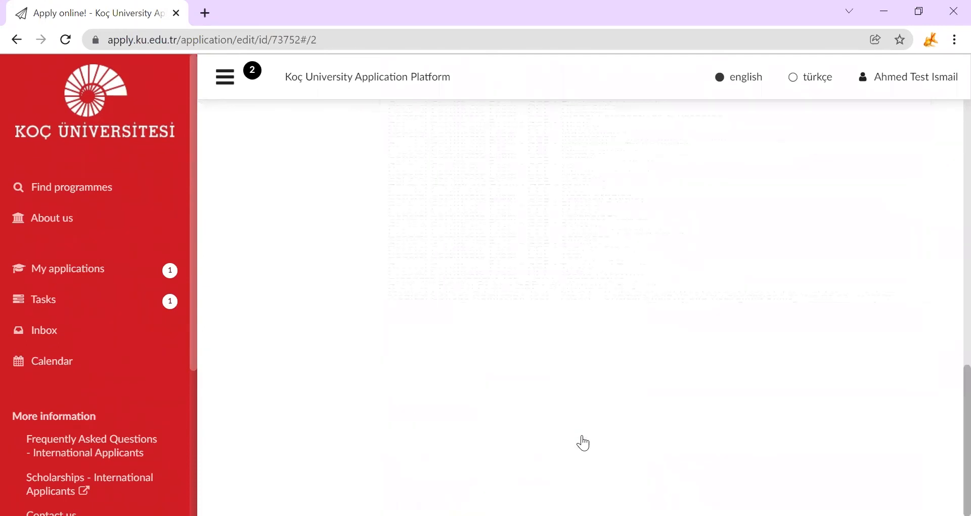
Step: Choose grade A = 90 and the date 2022-06-15 for the GCE Math score, and try to save the application
{"action": "left_click", "coordinate": [721, 286]}
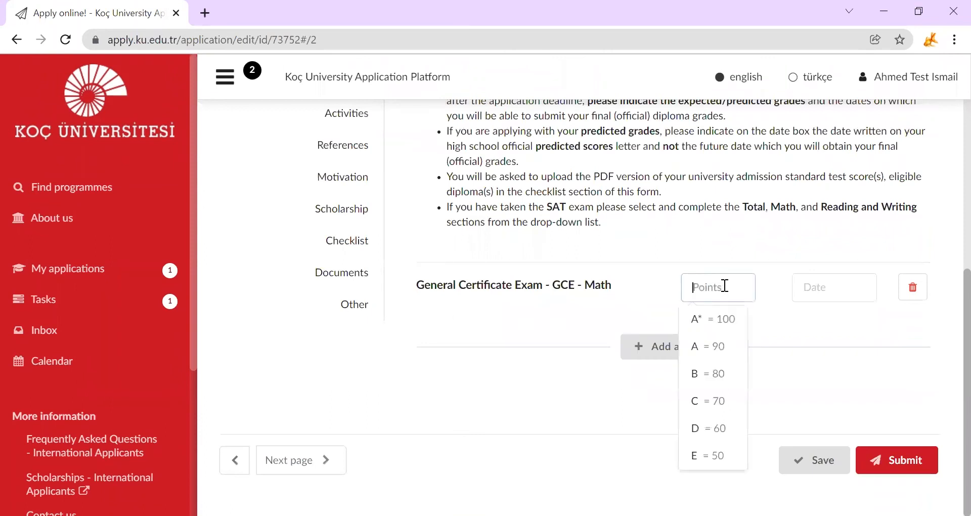
{"action": "left_click", "coordinate": [737, 352]}
{"action": "left_click", "coordinate": [828, 291]}
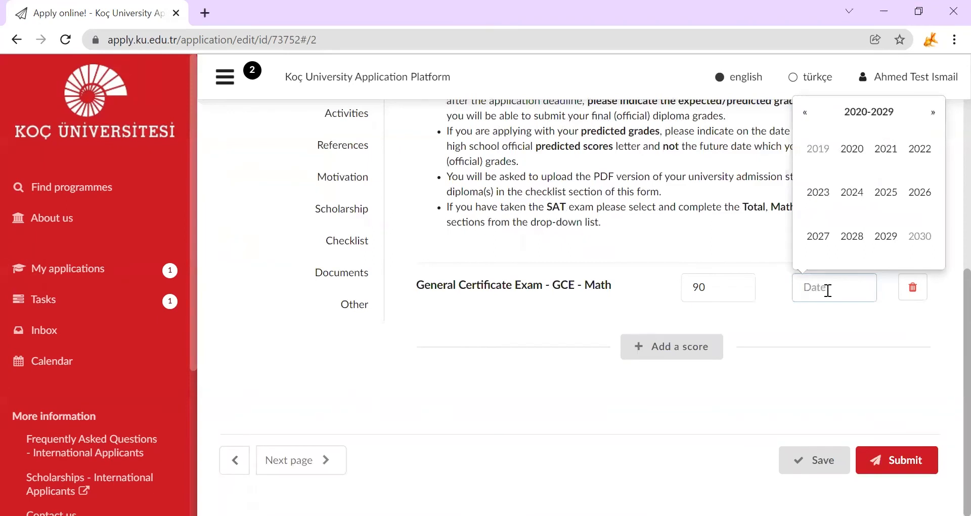
{"action": "left_click", "coordinate": [919, 149]}
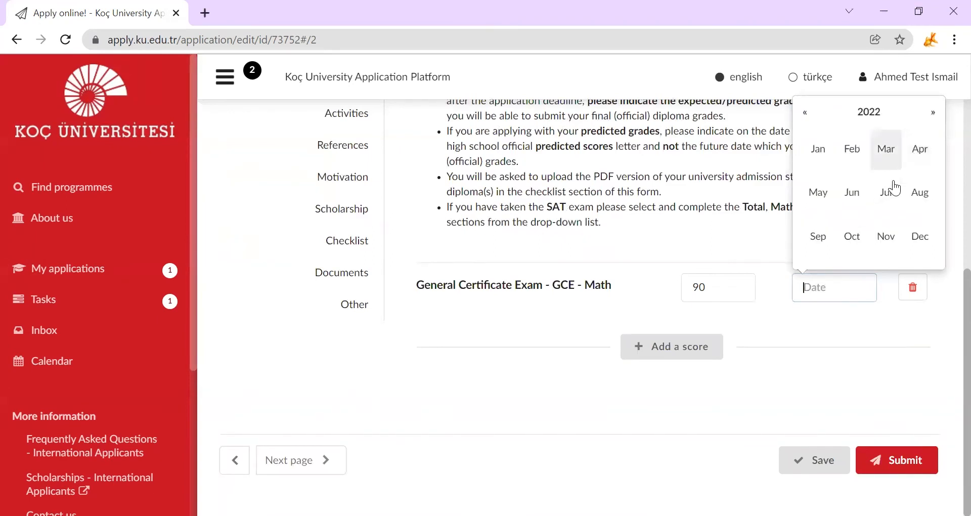
{"action": "left_click", "coordinate": [849, 202]}
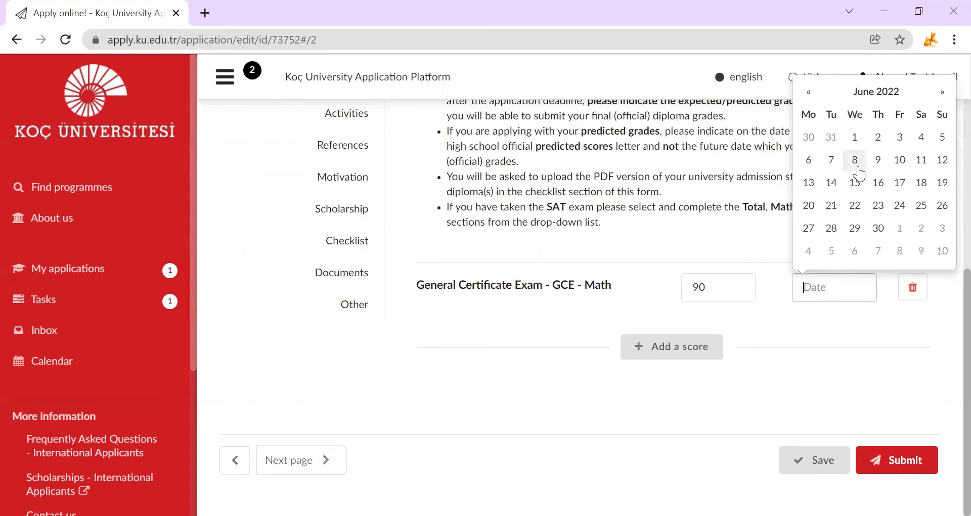
{"action": "left_click", "coordinate": [855, 185]}
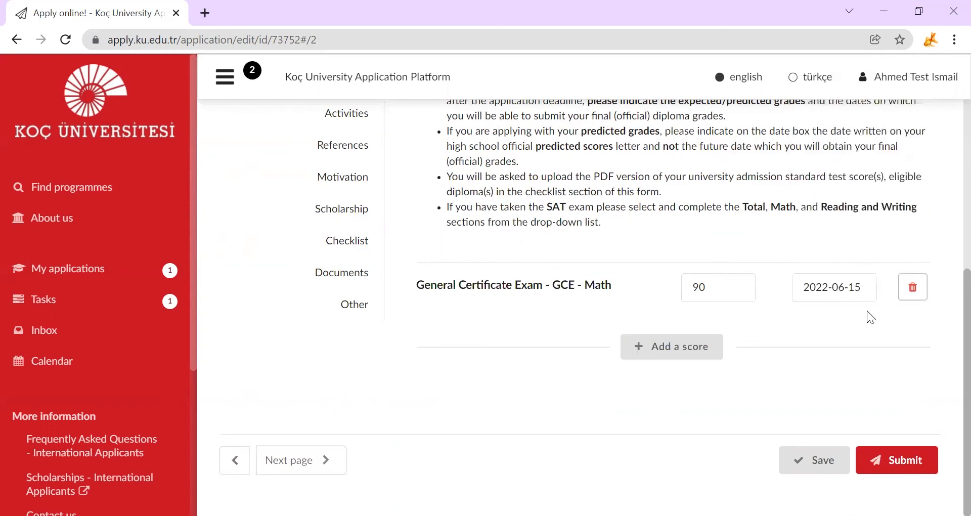
{"action": "left_click", "coordinate": [813, 459]}
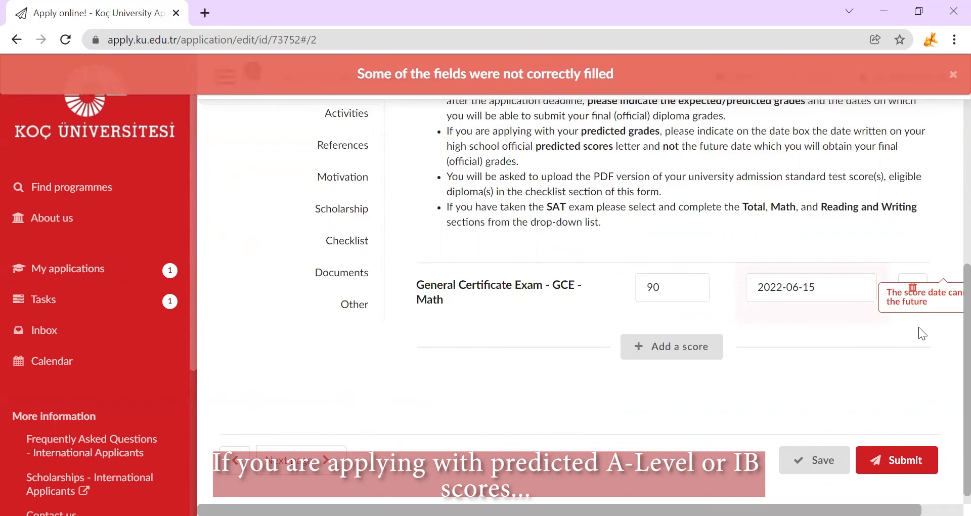
Step: Change the date of the GCE Math score to 2022-01-15
{"action": "scroll", "coordinate": [936, 385], "scroll_direction": "right", "scroll_amount": 2}
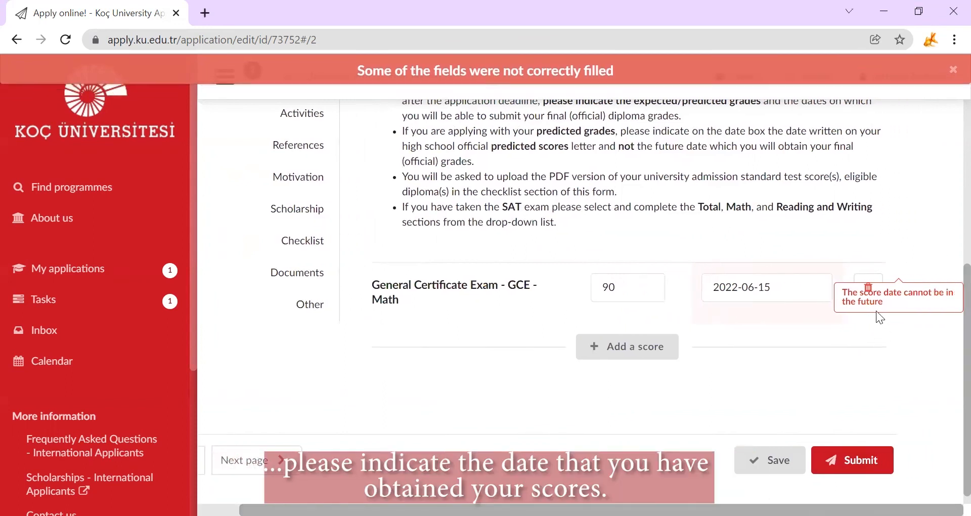
{"action": "left_click", "coordinate": [777, 293]}
{"action": "left_click", "coordinate": [818, 159]}
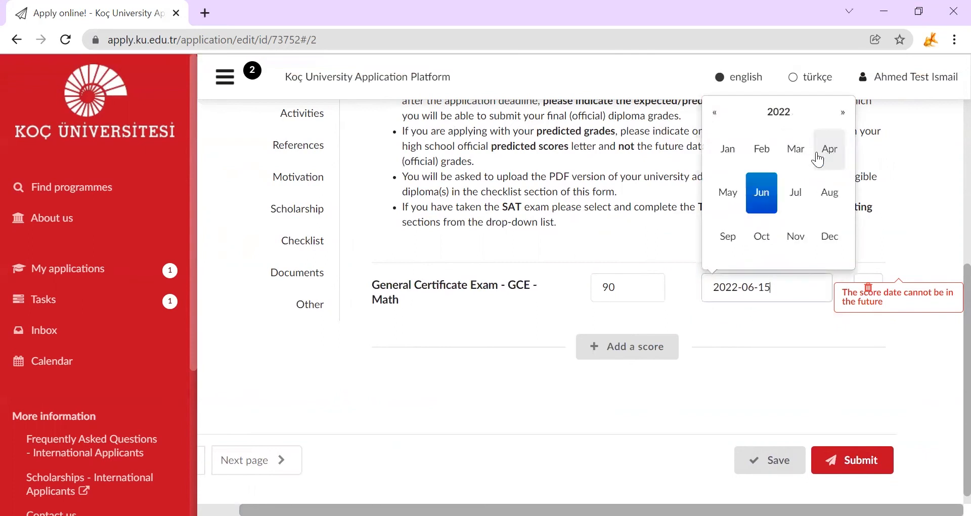
{"action": "left_click", "coordinate": [728, 150]}
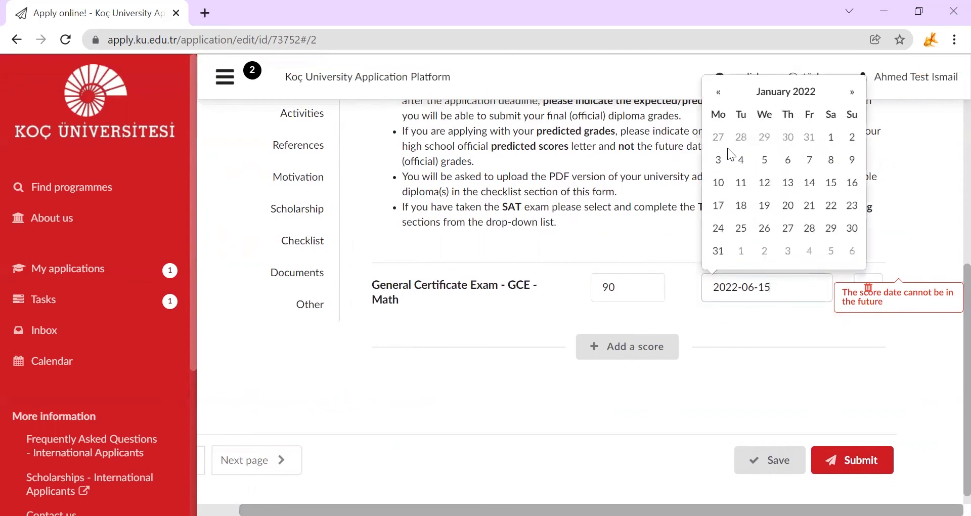
{"action": "left_click", "coordinate": [830, 183]}
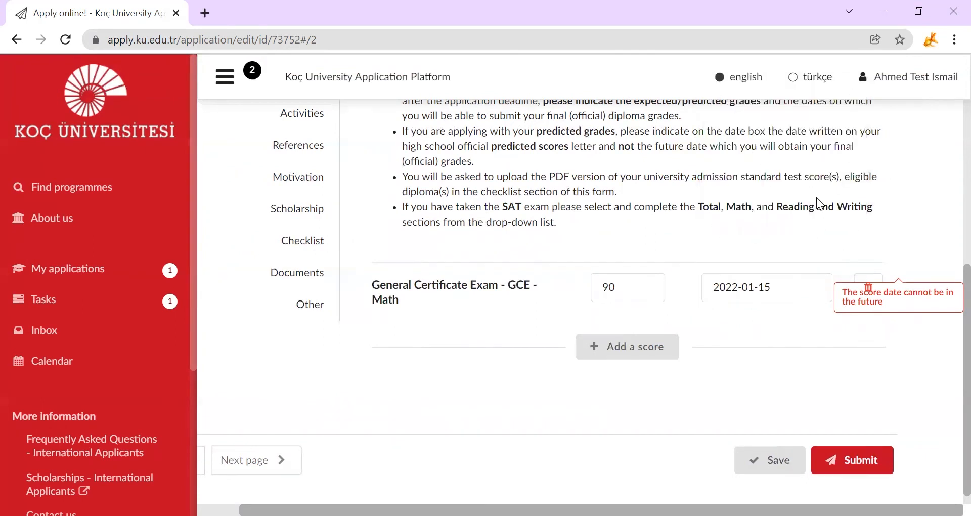
Step: Save the application and add a General Certificate Exam - GCE - Biology score entry, using the search term "GCE"
{"action": "left_click", "coordinate": [761, 460]}
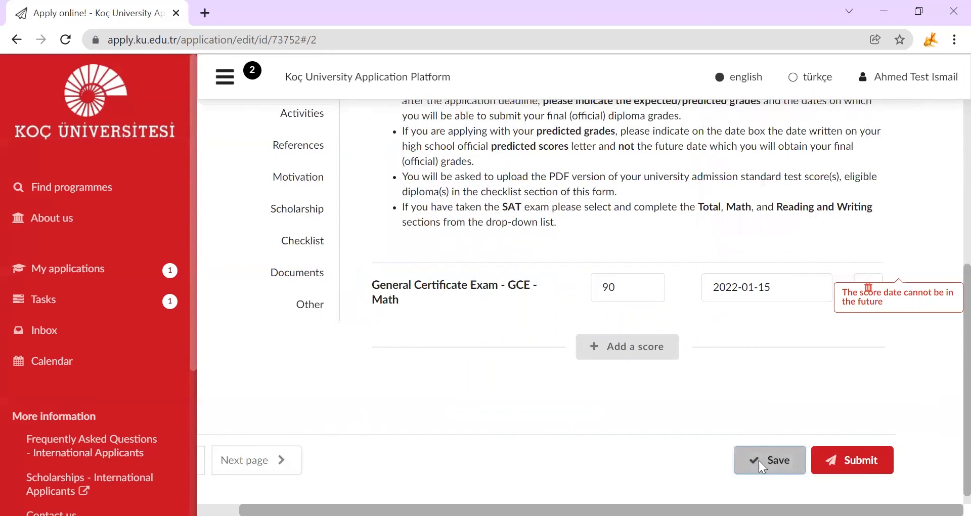
{"action": "left_click", "coordinate": [656, 354]}
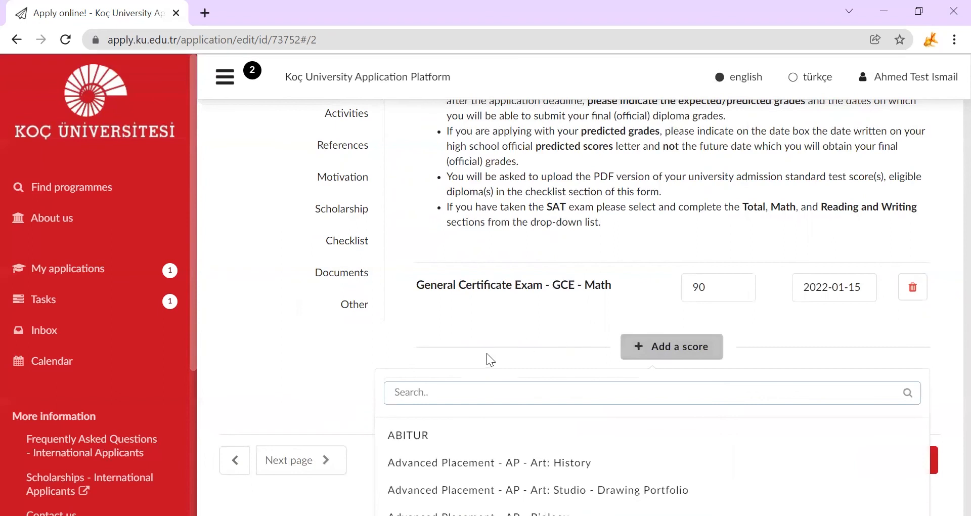
{"action": "type", "text": "GCE"}
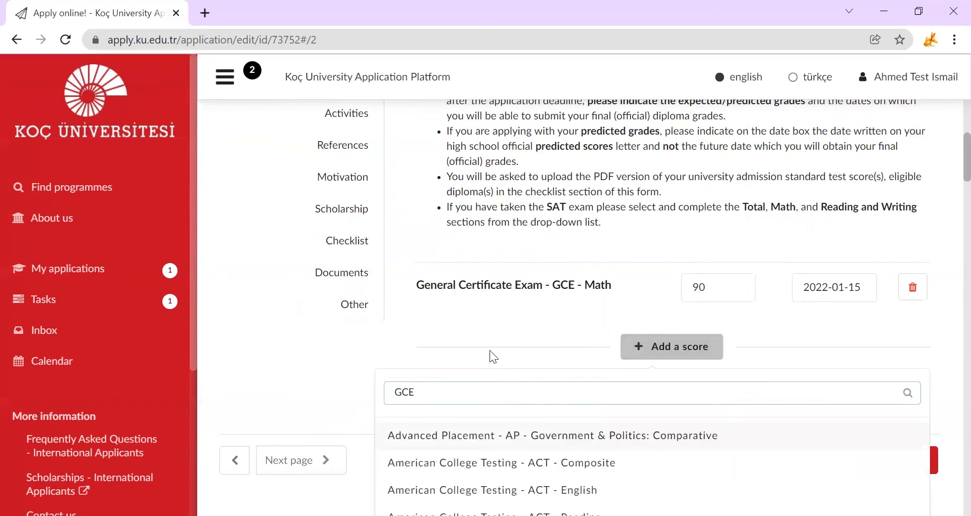
{"action": "scroll", "coordinate": [490, 354], "scroll_direction": "down", "scroll_amount": 3}
{"action": "scroll", "coordinate": [493, 353], "scroll_direction": "down", "scroll_amount": 12}
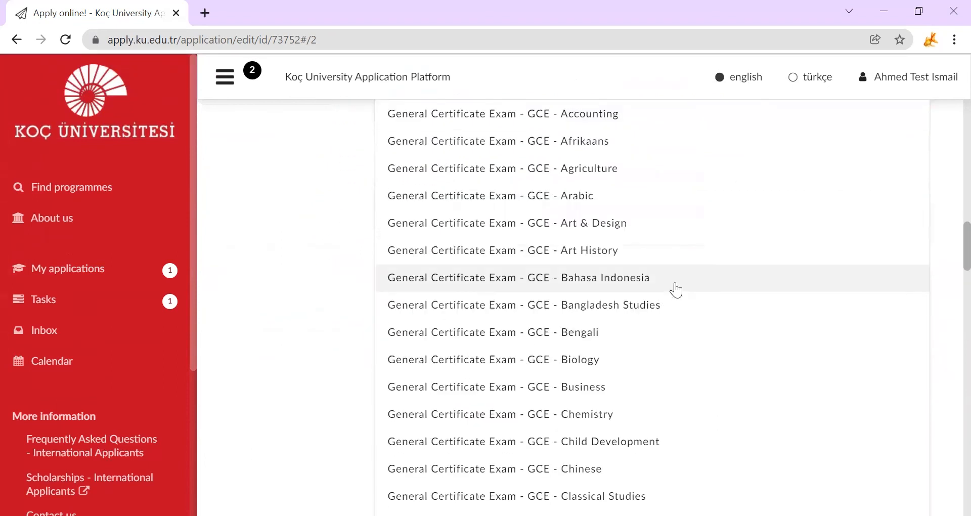
{"action": "left_click", "coordinate": [580, 366]}
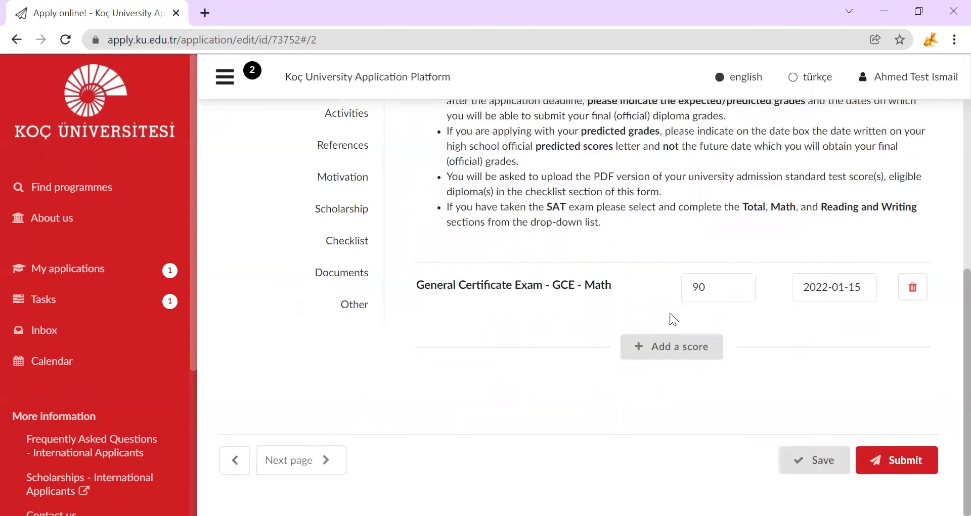
Step: Choose grade A = 90 and the date 2022-01-15 for the GCE Biology score
{"action": "left_click", "coordinate": [728, 358]}
{"action": "left_click", "coordinate": [728, 358]}
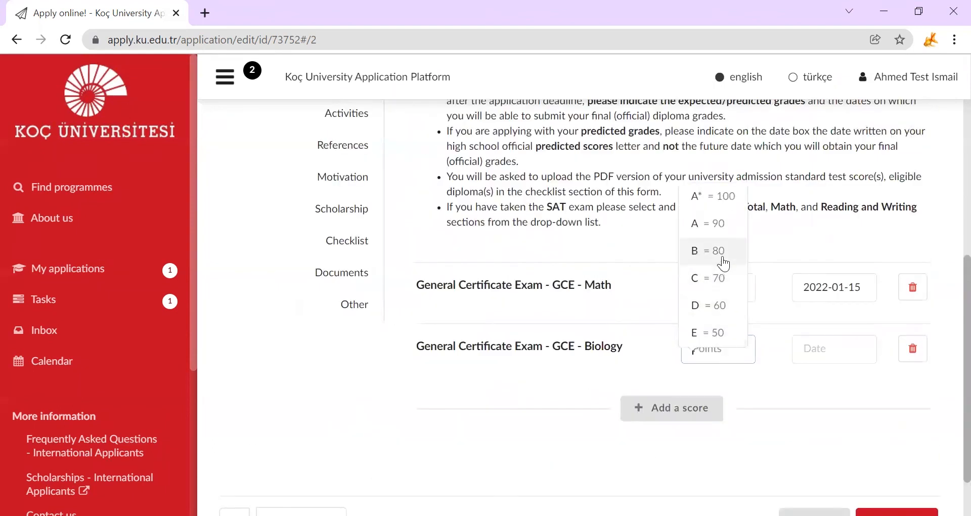
{"action": "left_click", "coordinate": [723, 223]}
{"action": "left_click", "coordinate": [850, 351]}
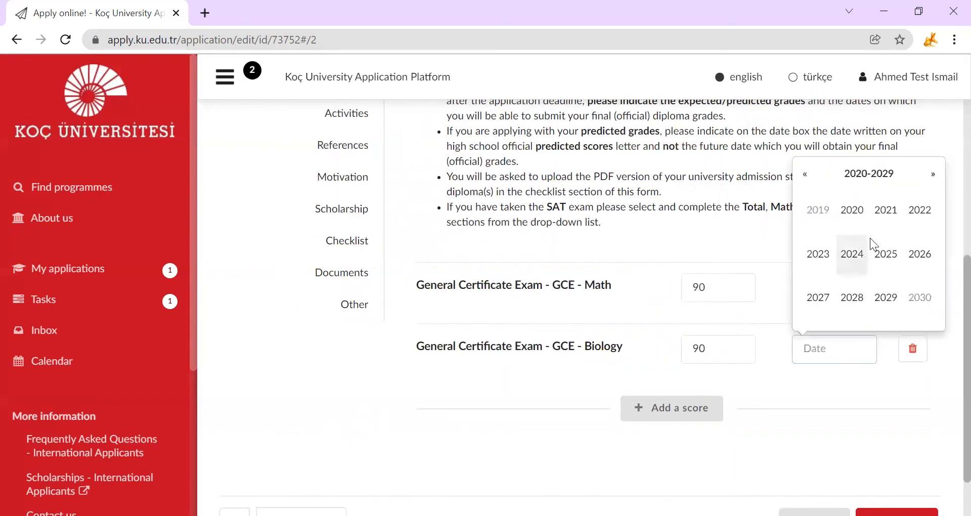
{"action": "left_click", "coordinate": [919, 210]}
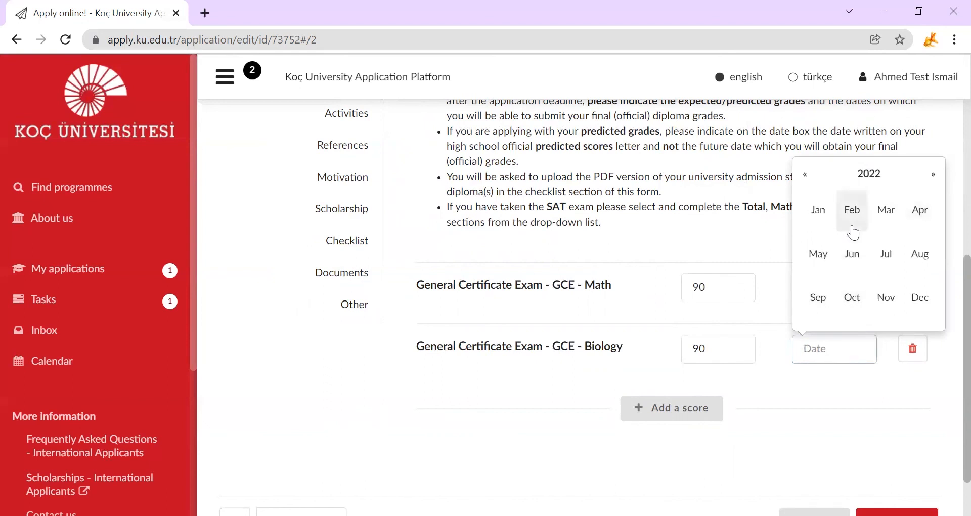
{"action": "left_click", "coordinate": [820, 214]}
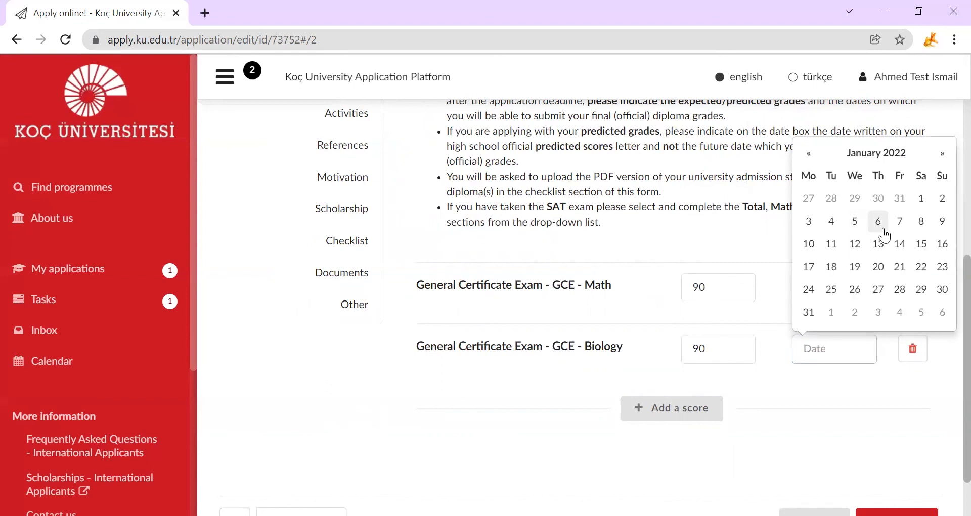
{"action": "left_click", "coordinate": [921, 245]}
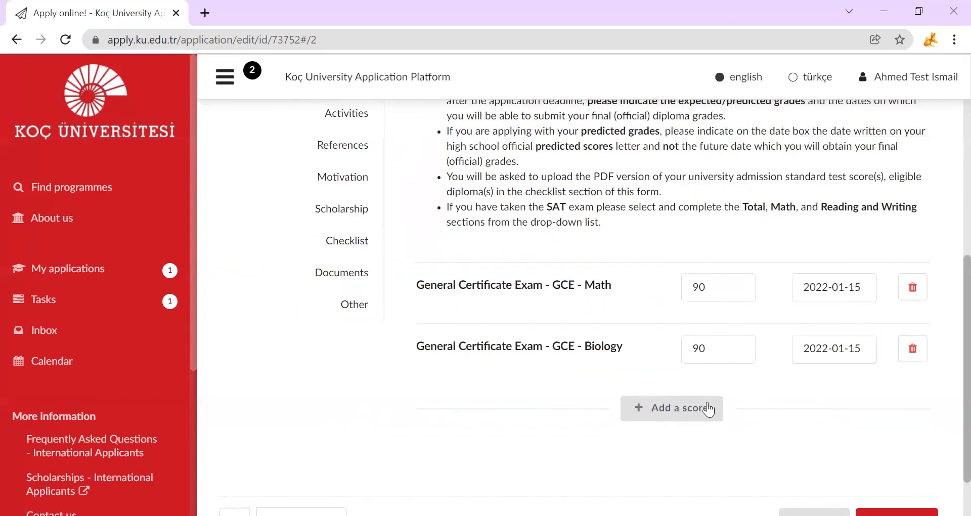
Step: Add a General Certificate Exam - GCE - Economics score entry, using the search term "GCE" to find it
{"action": "left_click", "coordinate": [678, 414]}
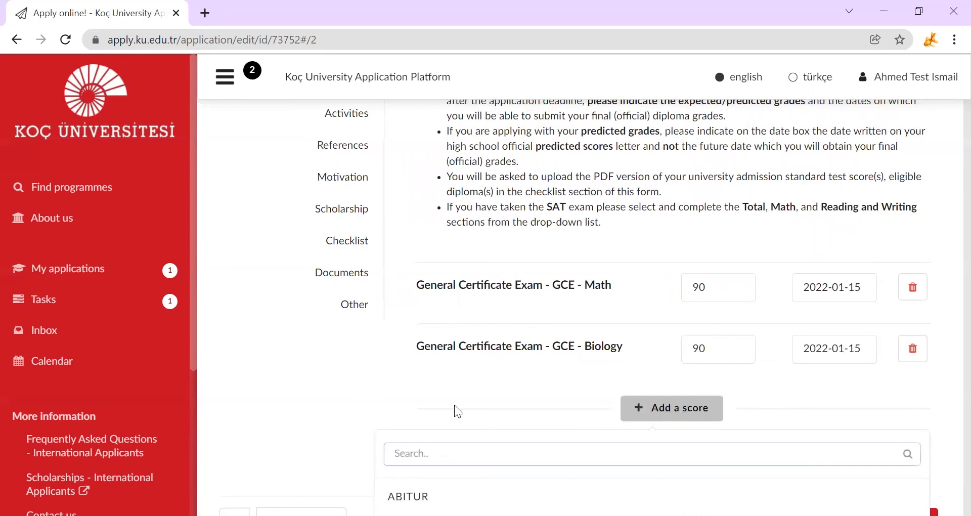
{"action": "type", "text": "GCE"}
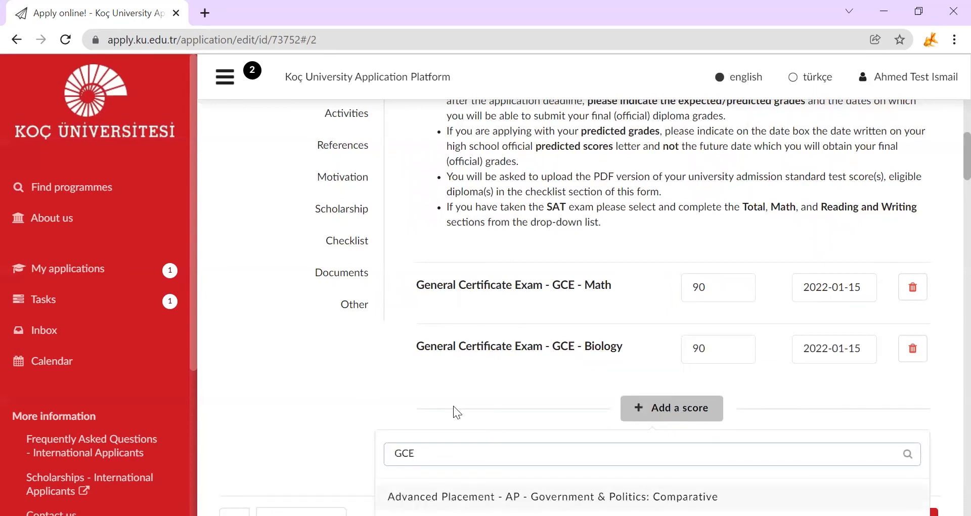
{"action": "scroll", "coordinate": [498, 323], "scroll_direction": "down", "scroll_amount": 6}
{"action": "scroll", "coordinate": [557, 296], "scroll_direction": "down", "scroll_amount": 10}
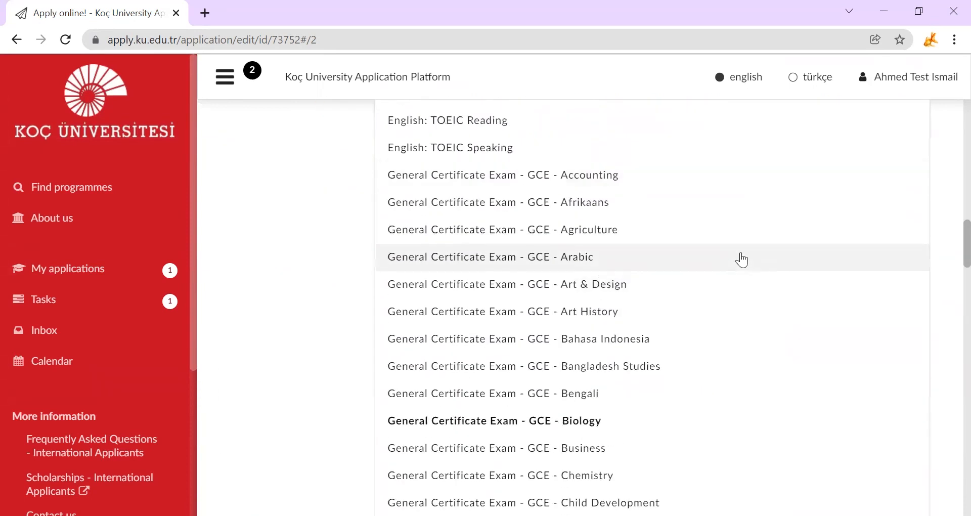
{"action": "scroll", "coordinate": [733, 261], "scroll_direction": "down", "scroll_amount": 5}
{"action": "scroll", "coordinate": [727, 261], "scroll_direction": "down", "scroll_amount": 6}
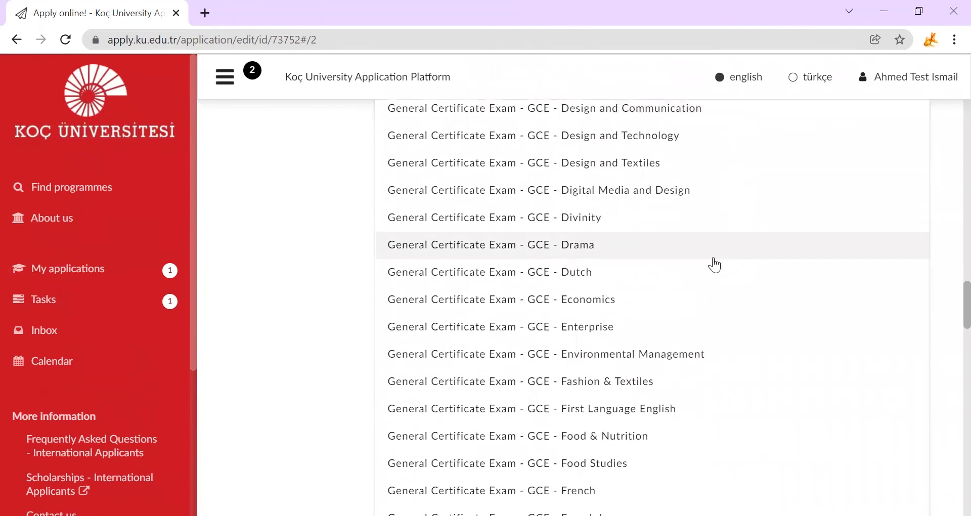
{"action": "left_click", "coordinate": [607, 301]}
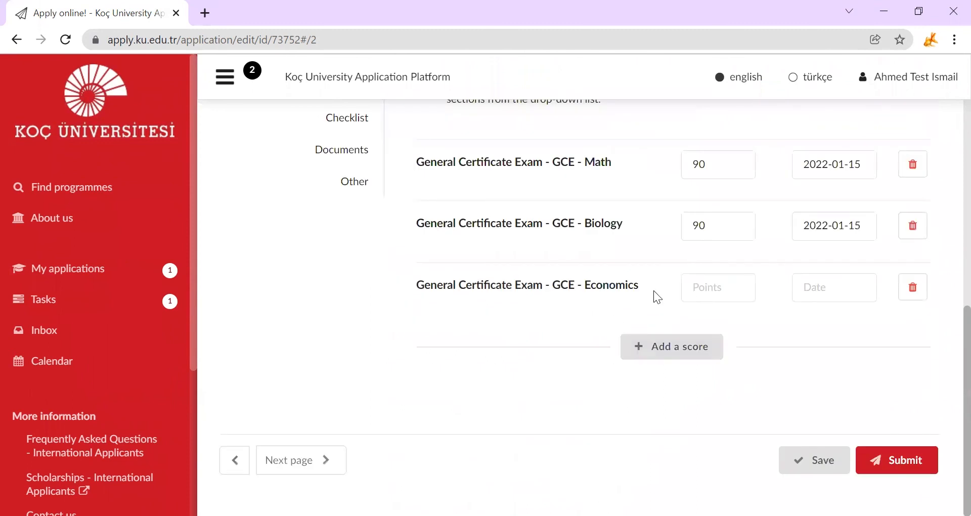
Step: Choose grade A = 90 and the date 2022-01-15 for the GCE Economics score, and save the application
{"action": "left_click", "coordinate": [709, 287]}
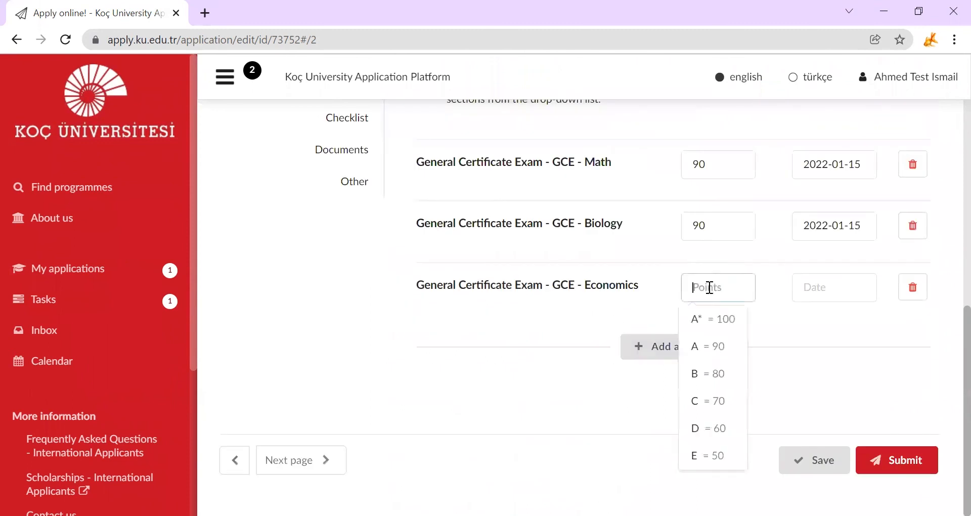
{"action": "left_click", "coordinate": [734, 347]}
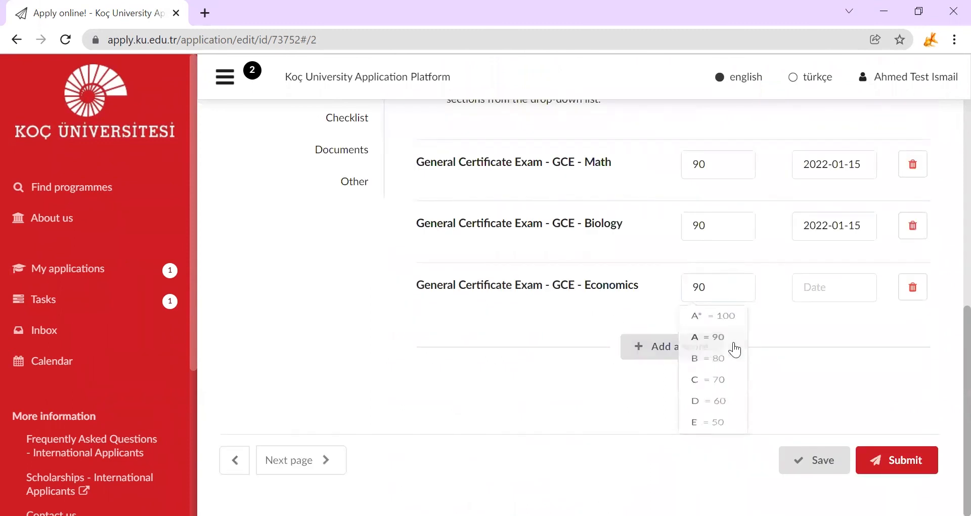
{"action": "left_click", "coordinate": [824, 288]}
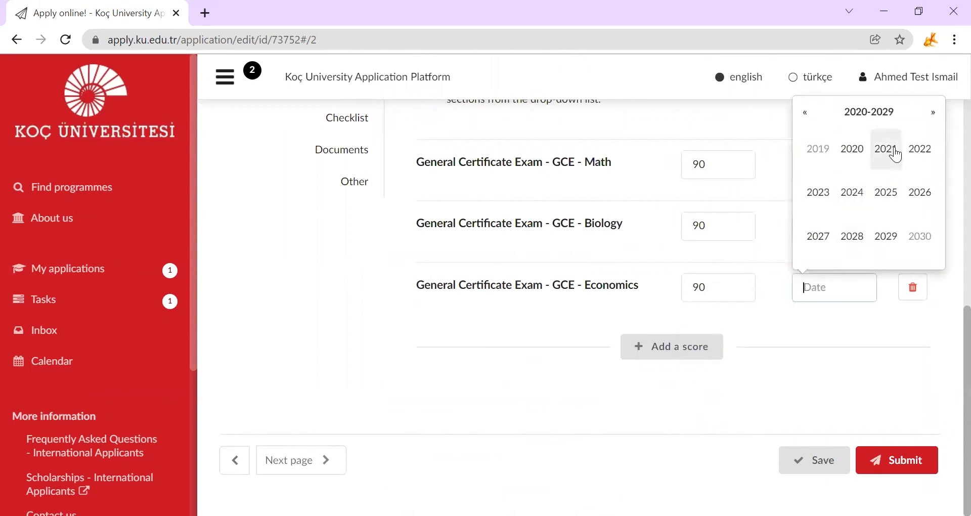
{"action": "left_click", "coordinate": [919, 150]}
{"action": "left_click", "coordinate": [821, 158]}
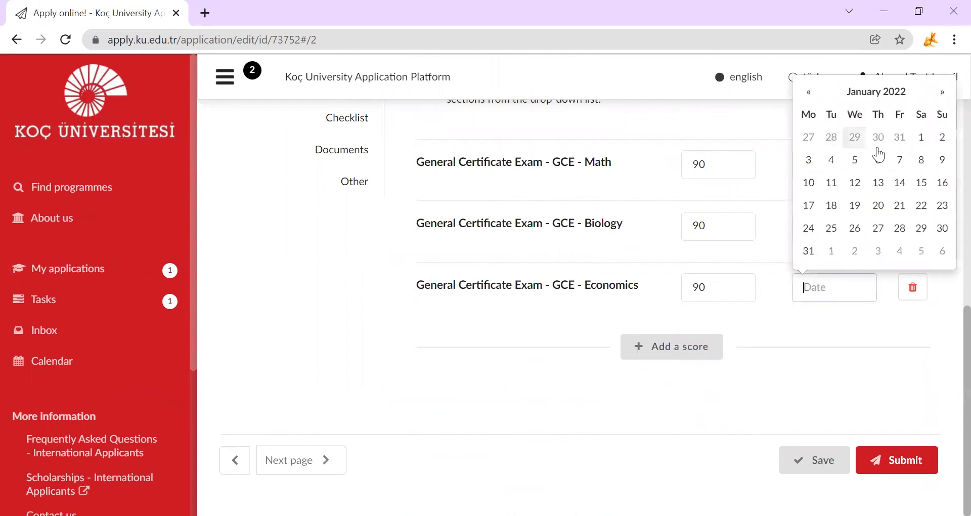
{"action": "left_click", "coordinate": [920, 185]}
{"action": "left_click", "coordinate": [818, 460]}
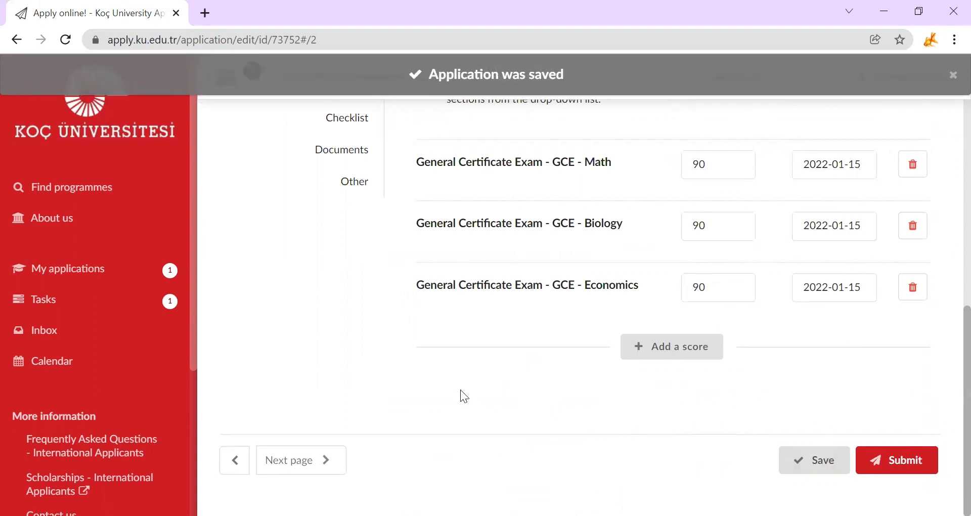